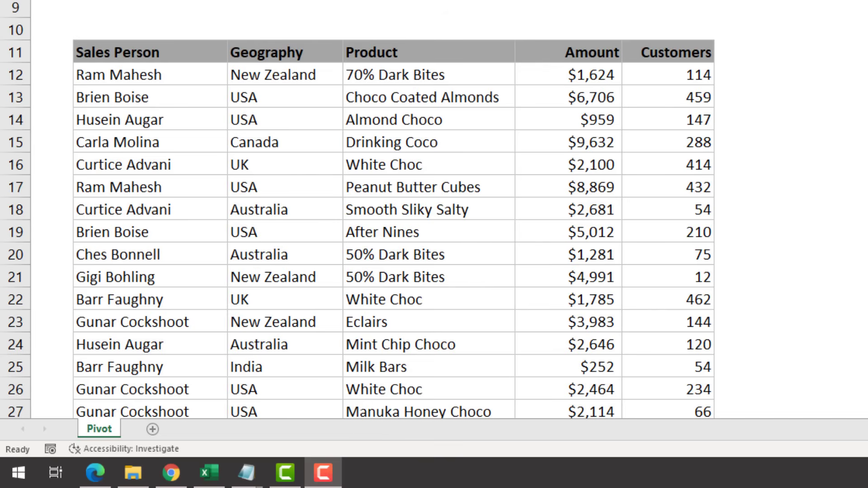
# Step: Select the full sales data range, then back out of a first PivotTable attempt
pyautogui.click(149, 52)
pyautogui.scroll(-20, 393, 208)
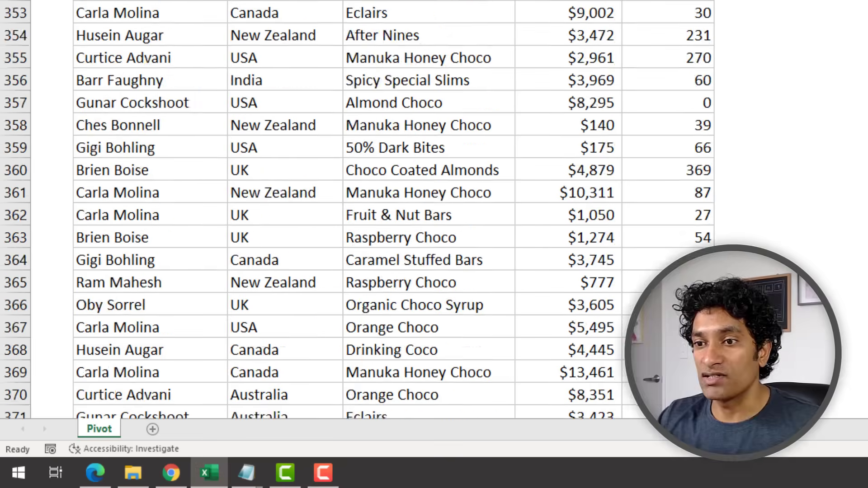
pyautogui.scroll(20, 393, 208)
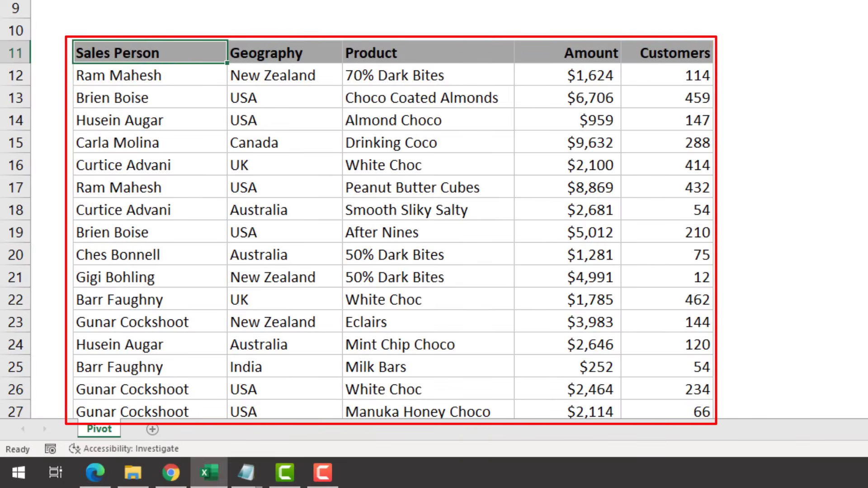
pyautogui.hotkey('ctrl', 'Home')
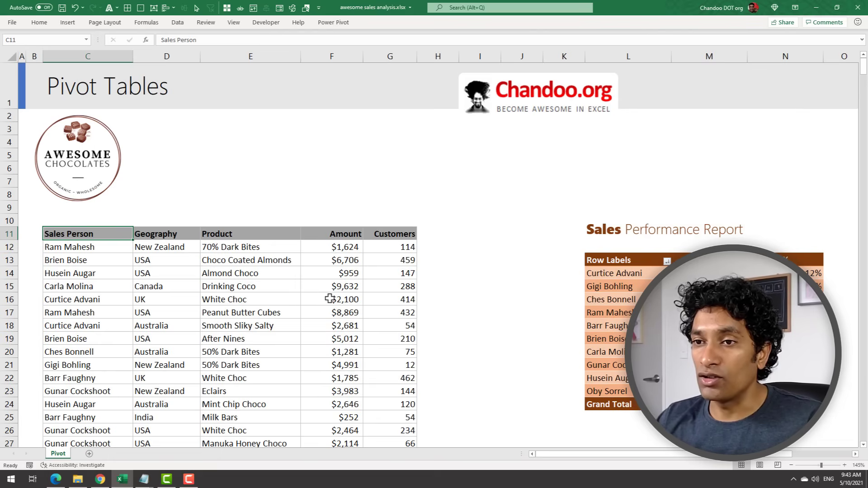
pyautogui.hotkey('ctrl', 'shift', 'Right')
pyautogui.hotkey('ctrl', 'shift', 'Down')
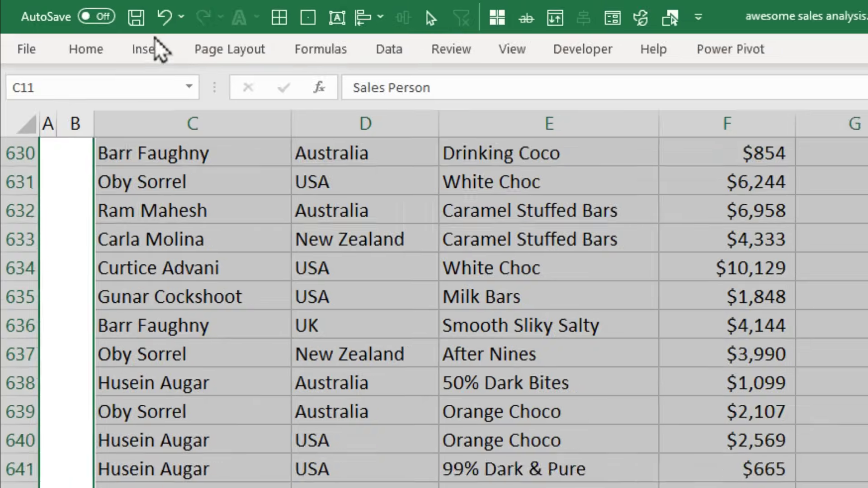
pyautogui.click(67, 22)
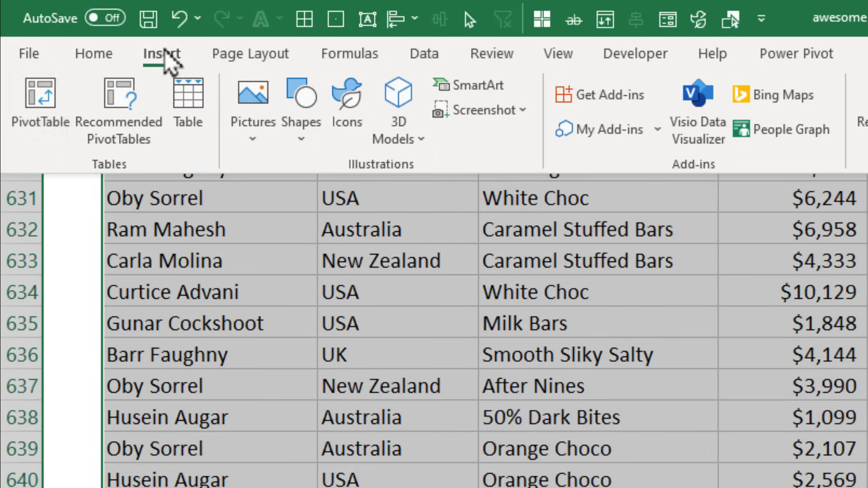
pyautogui.click(66, 97)
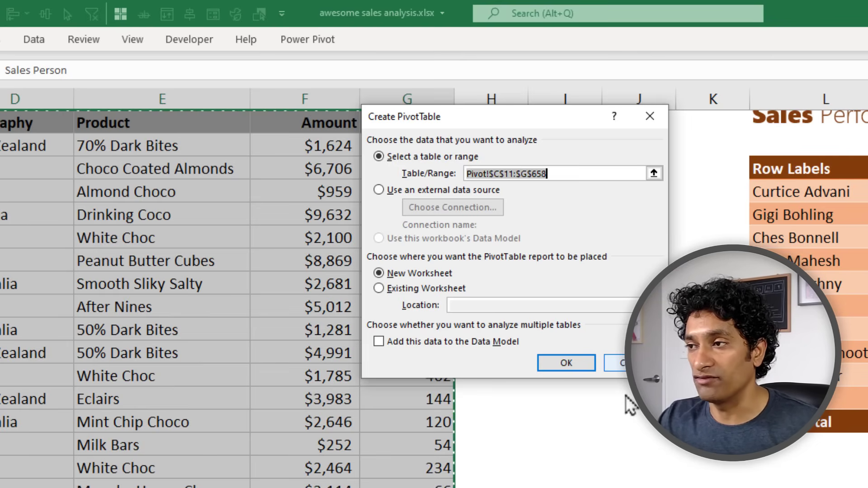
pyautogui.click(631, 363)
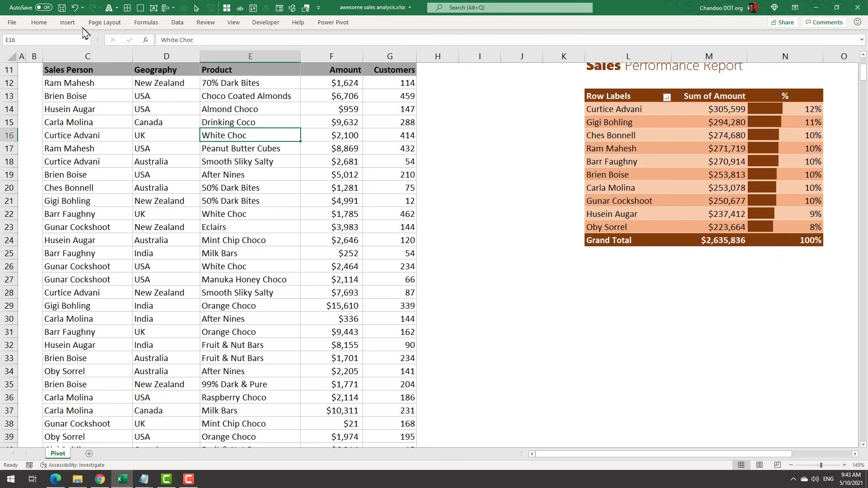
# Step: Convert the sales data range into a table with headers
pyautogui.click(67, 22)
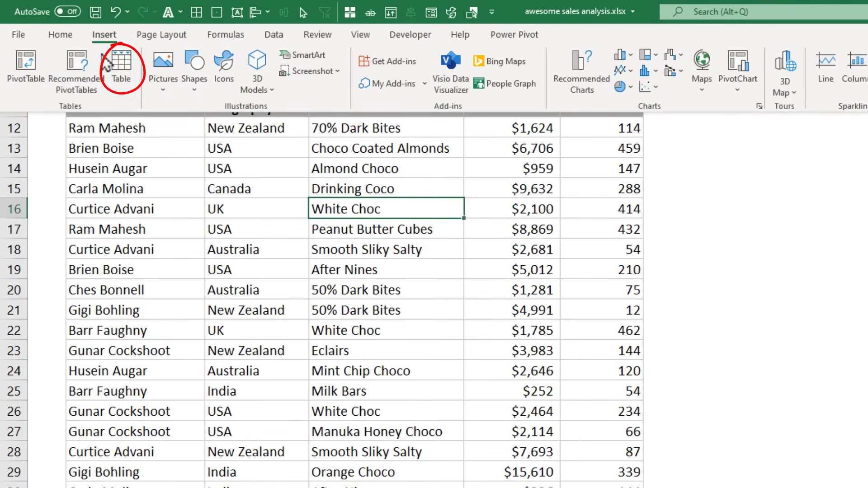
pyautogui.click(107, 65)
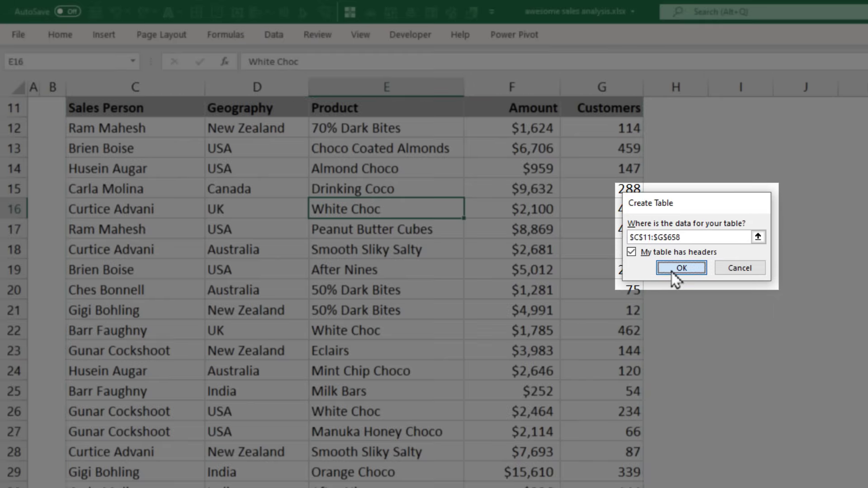
pyautogui.click(681, 268)
pyautogui.scroll(4, 452, 208)
# Step: Rename the table to 'sales' and summarize it with a PivotTable
pyautogui.click(256, 209)
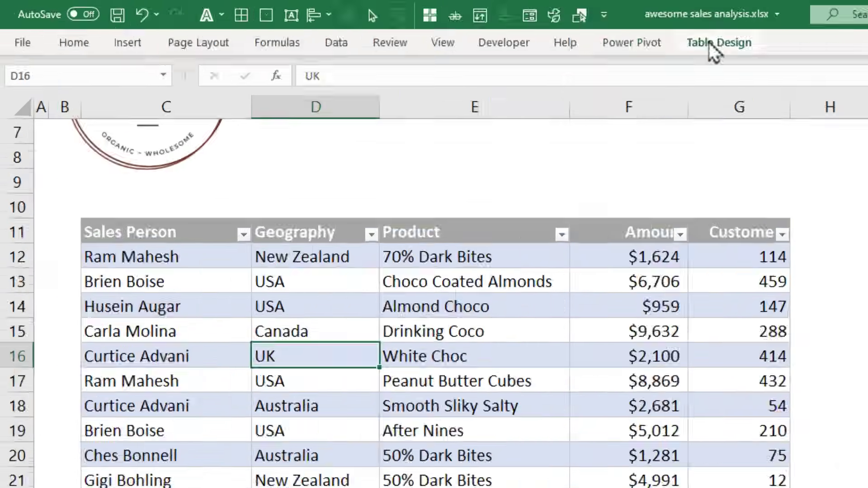
pyautogui.click(379, 22)
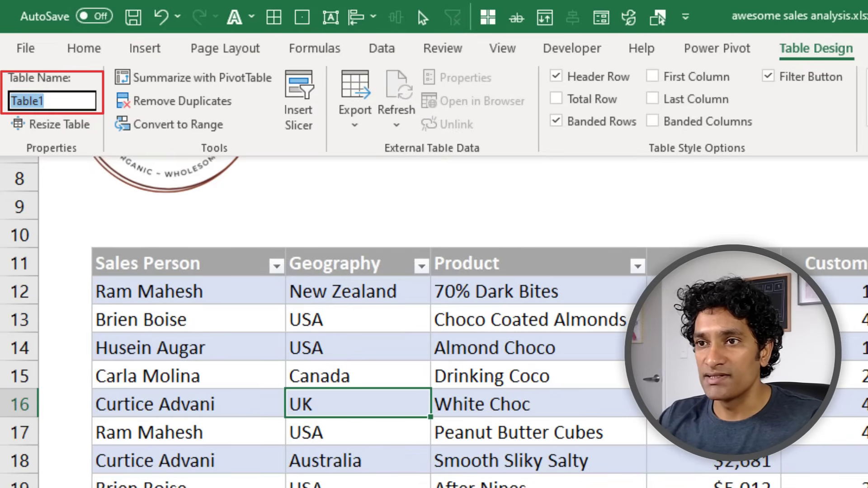
pyautogui.write('sales')
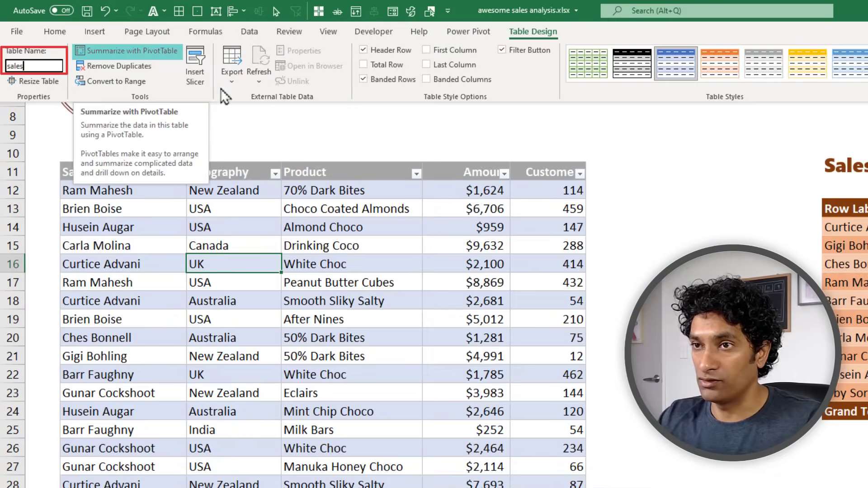
pyautogui.click(210, 68)
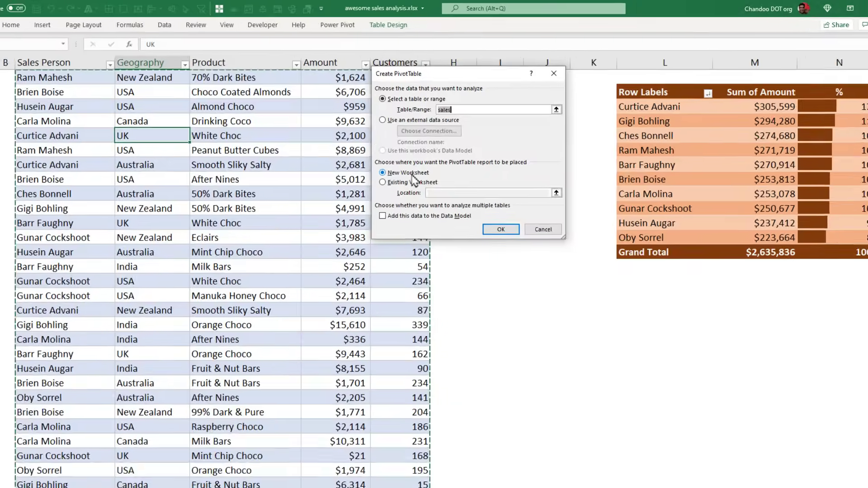
# Step: Create the pivot on a new worksheet with Sales Person as rows and Sum of Amount as values
pyautogui.press('Return')
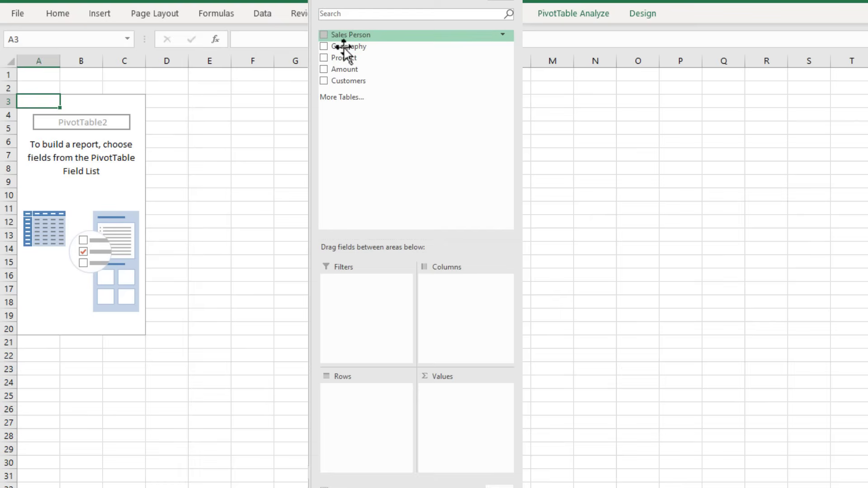
pyautogui.moveTo(344, 38); pyautogui.dragTo(379, 409)
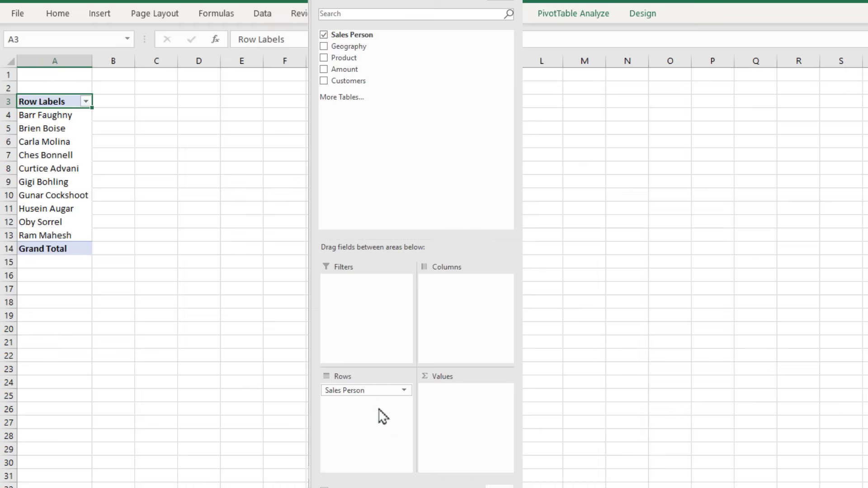
pyautogui.click(59, 115)
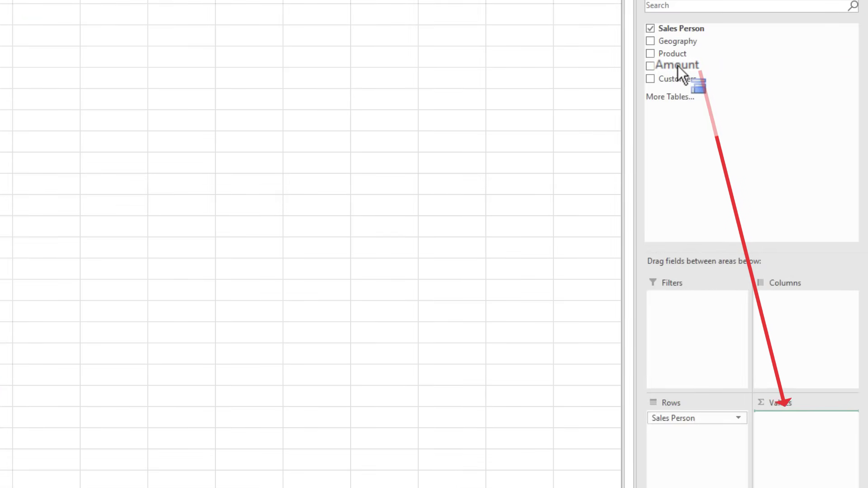
pyautogui.rightClick(677, 65)
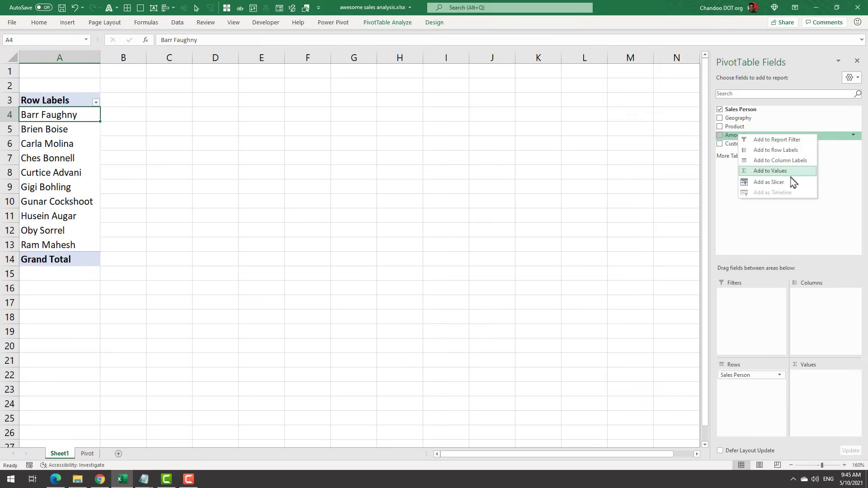
pyautogui.click(701, 152)
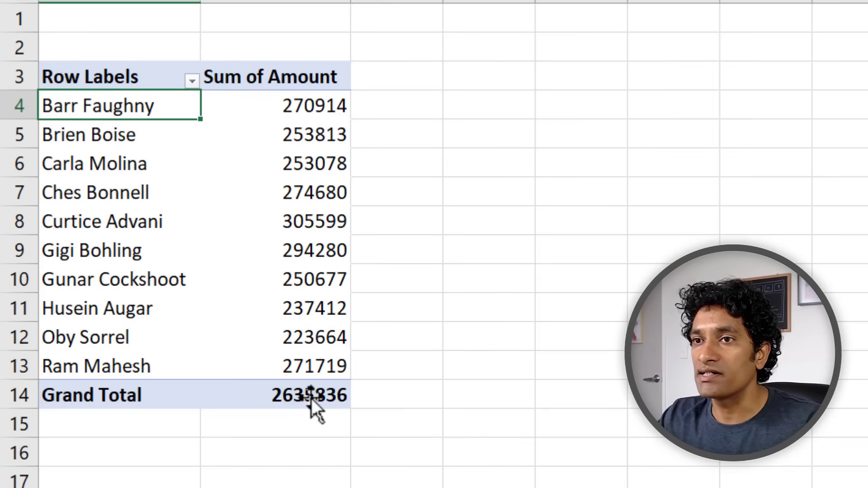
pyautogui.click(314, 105)
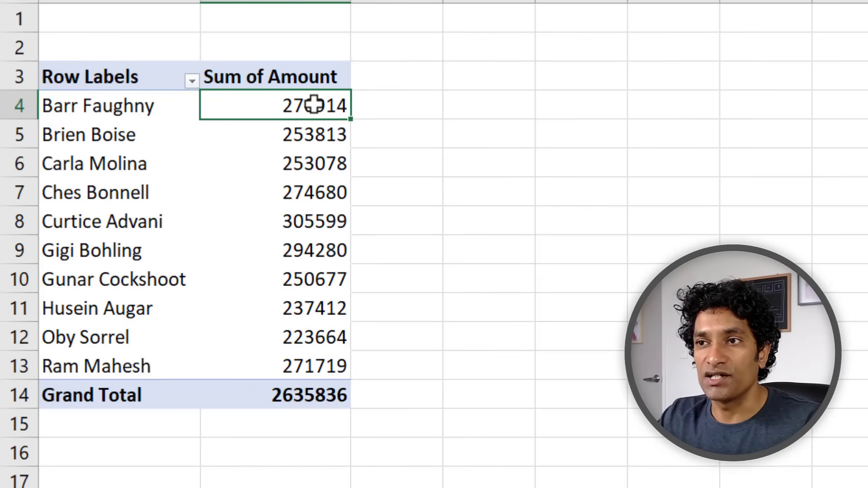
# Step: Format the Sum of Amount values as currency with zero decimal places
pyautogui.press('Down')
pyautogui.press('Down')
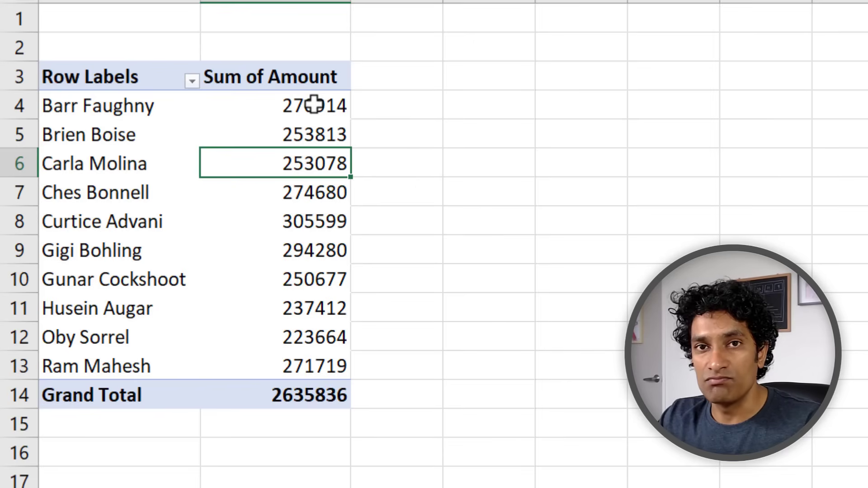
pyautogui.moveTo(289, 102); pyautogui.dragTo(273, 389)
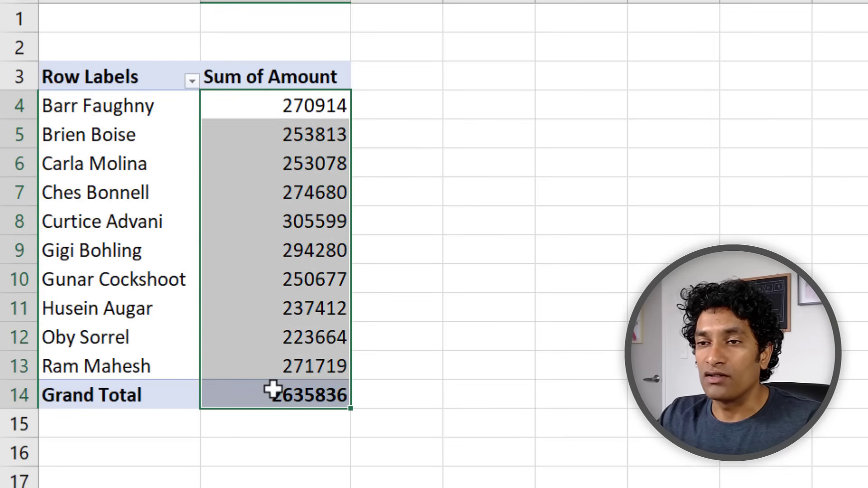
pyautogui.click(308, 158)
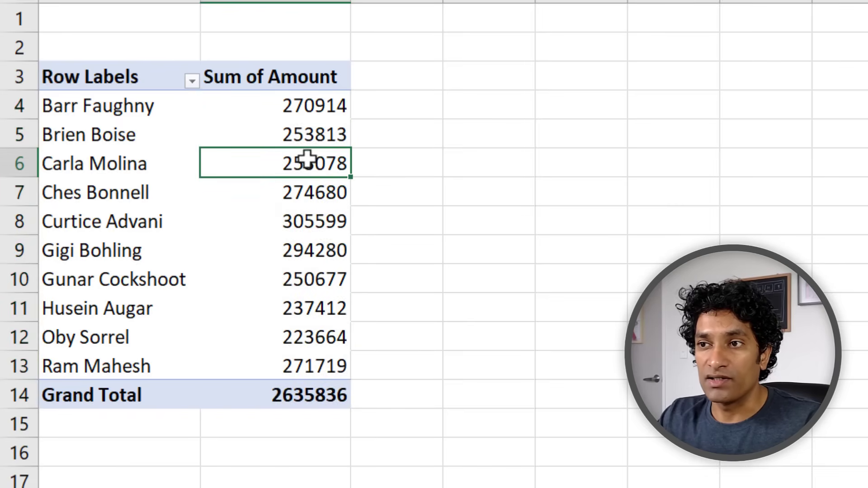
pyautogui.rightClick(305, 163)
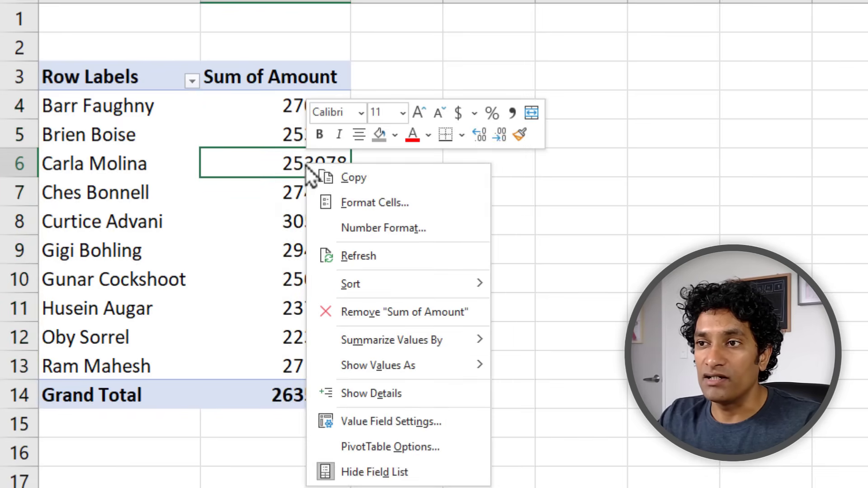
pyautogui.click(396, 235)
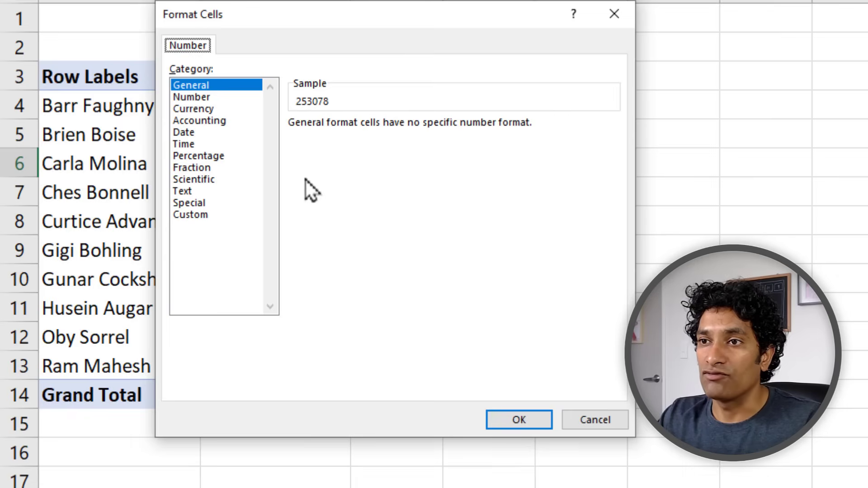
pyautogui.click(196, 111)
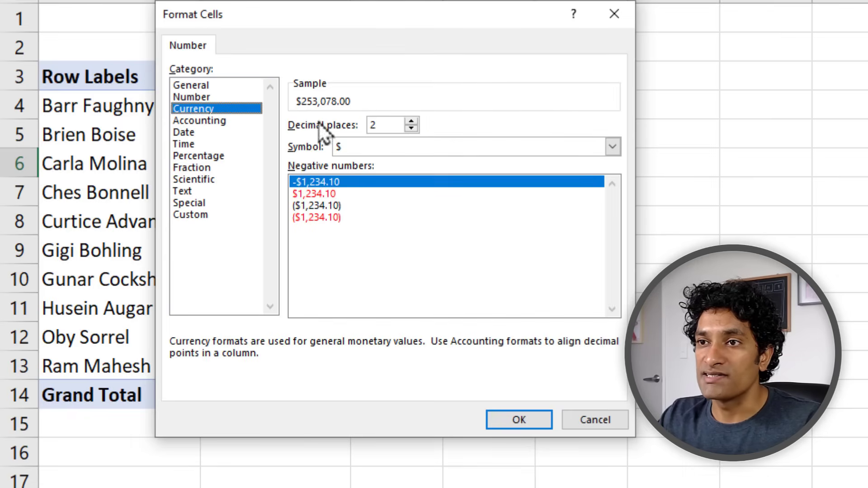
pyautogui.click(411, 128)
pyautogui.click(411, 128)
pyautogui.press('Return')
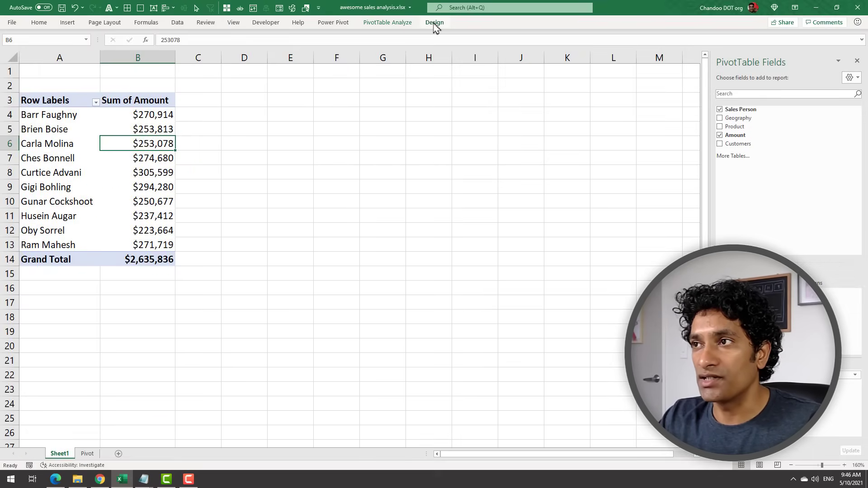
# Step: Apply an orange medium pivot style and turn on banded rows
pyautogui.click(434, 24)
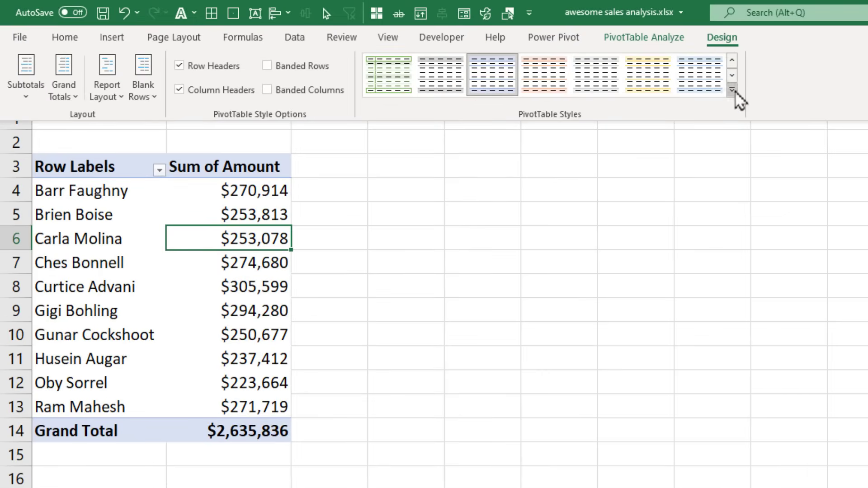
pyautogui.click(732, 91)
pyautogui.click(492, 467)
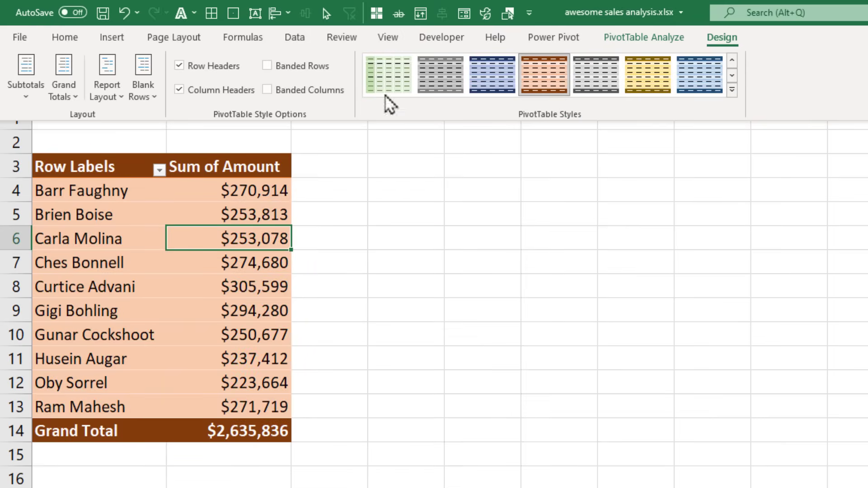
pyautogui.click(293, 69)
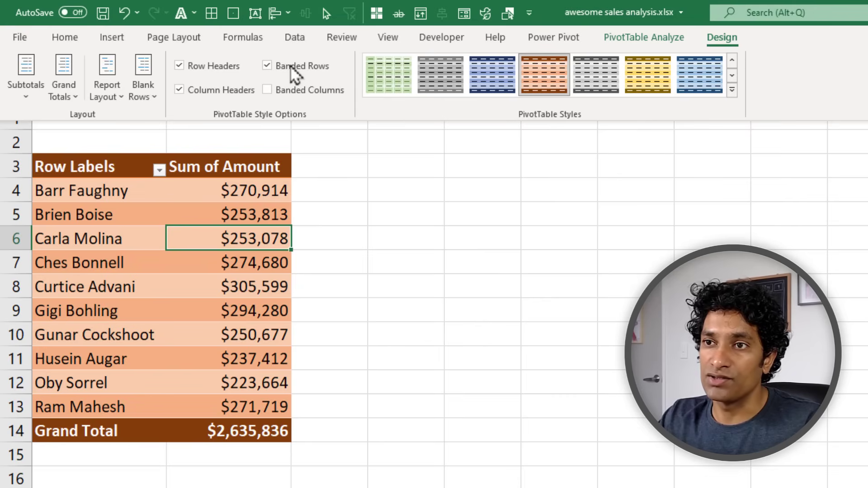
pyautogui.press('Escape')
pyautogui.click(252, 211)
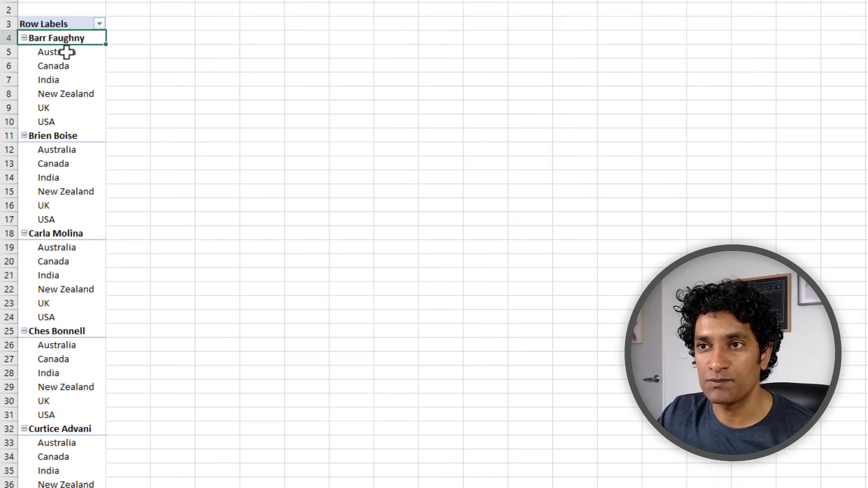
# Step: Add Sum of Amount to the Report 2 pivot and lay the Geography countries out as columns
pyautogui.moveTo(64, 53); pyautogui.dragTo(111, 230)
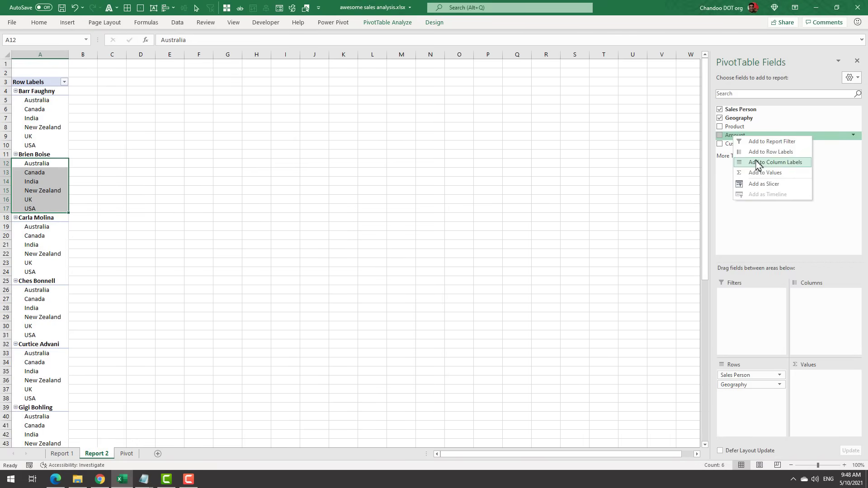
pyautogui.click(770, 176)
pyautogui.scroll(-14, 79, 250)
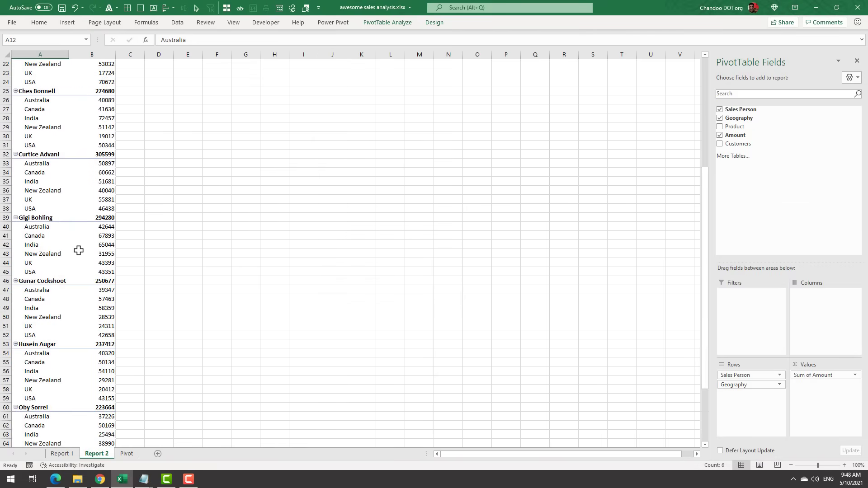
pyautogui.scroll(14, 78, 251)
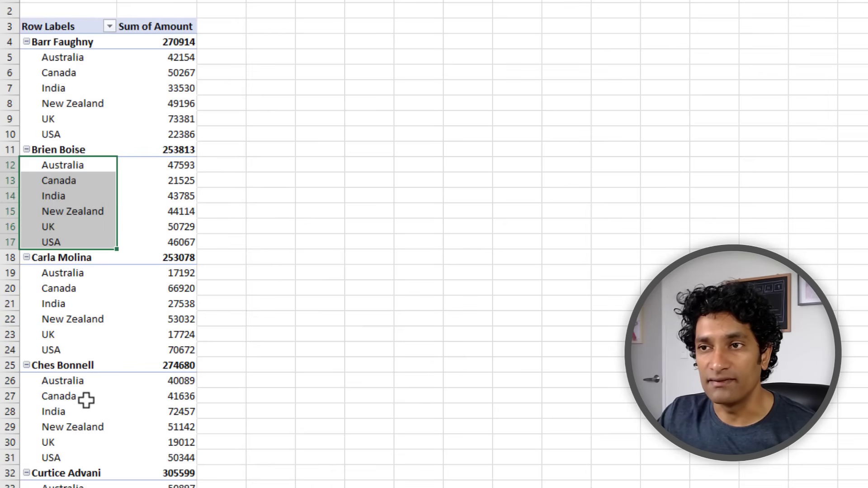
pyautogui.hotkey('ctrl', 'z')
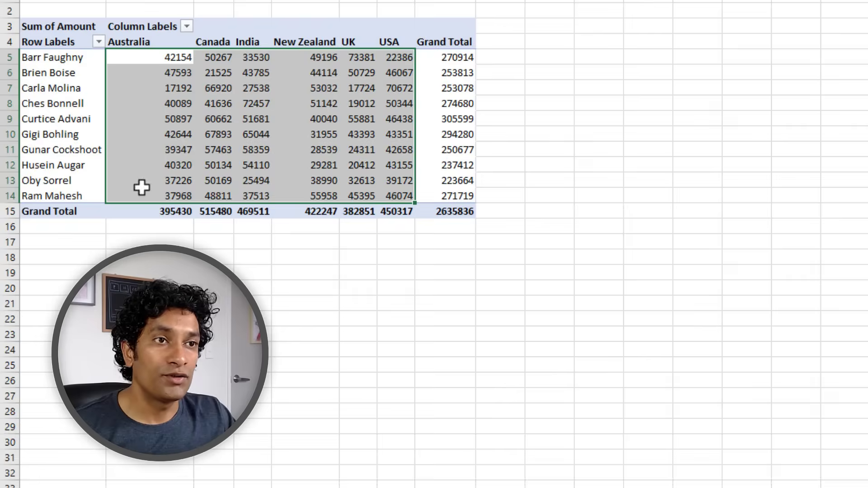
# Step: Move Geography from Columns to Rows and back, keeping the countries across the columns
pyautogui.click(145, 58)
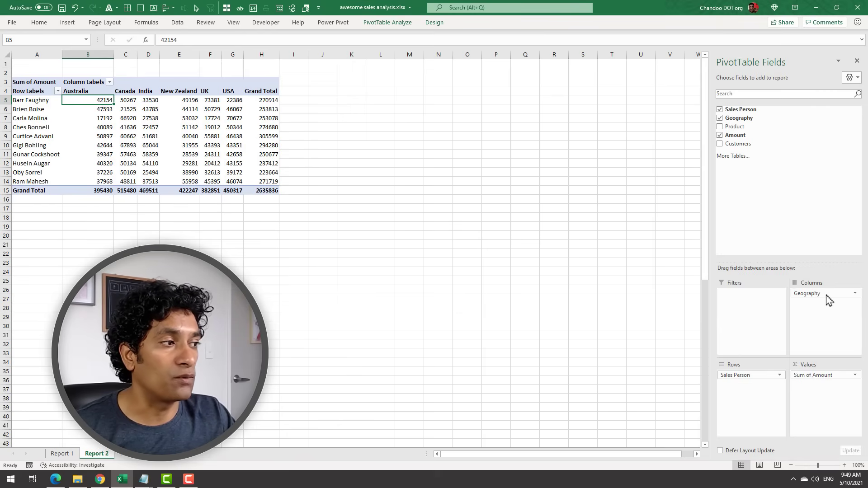
pyautogui.moveTo(827, 294); pyautogui.dragTo(758, 391)
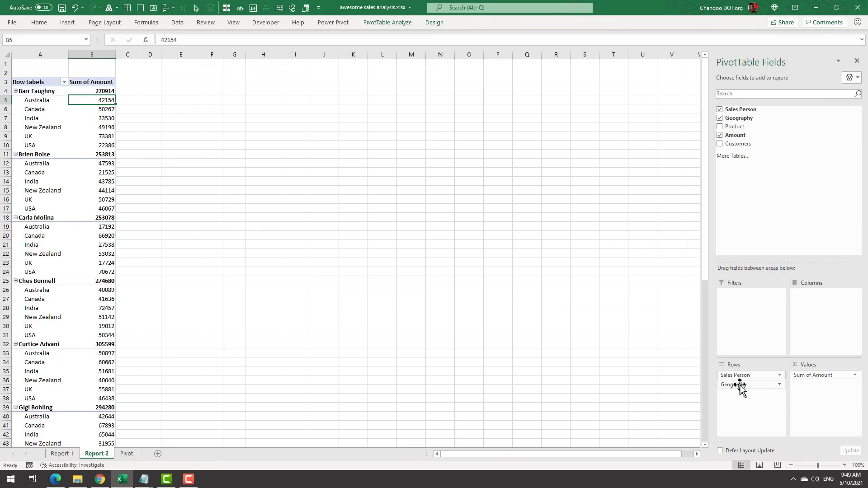
pyautogui.moveTo(833, 327); pyautogui.dragTo(833, 323)
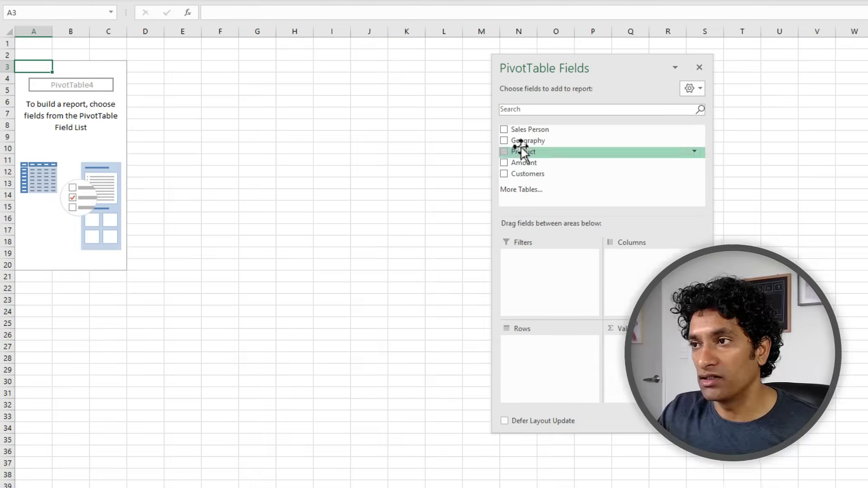
# Step: Put Sales Person in Rows, Amount in Values and Geography in Filters on Report 3
pyautogui.moveTo(312, 103); pyautogui.dragTo(339, 357)
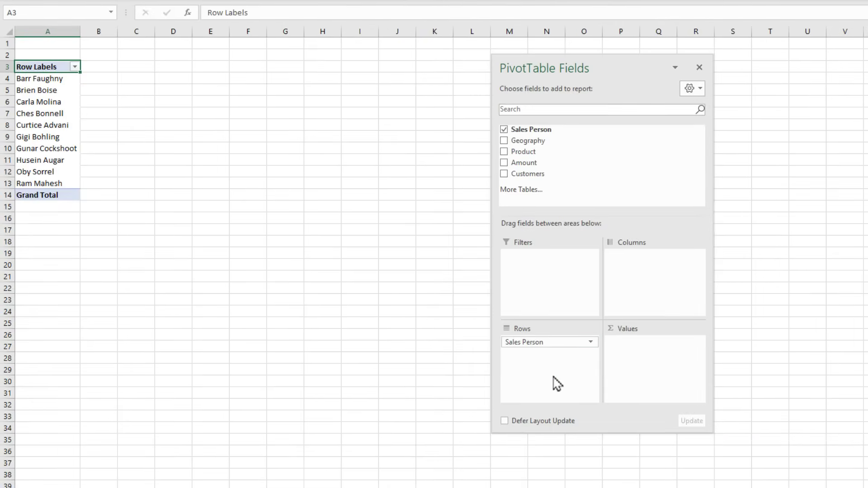
pyautogui.moveTo(524, 163); pyautogui.dragTo(637, 373)
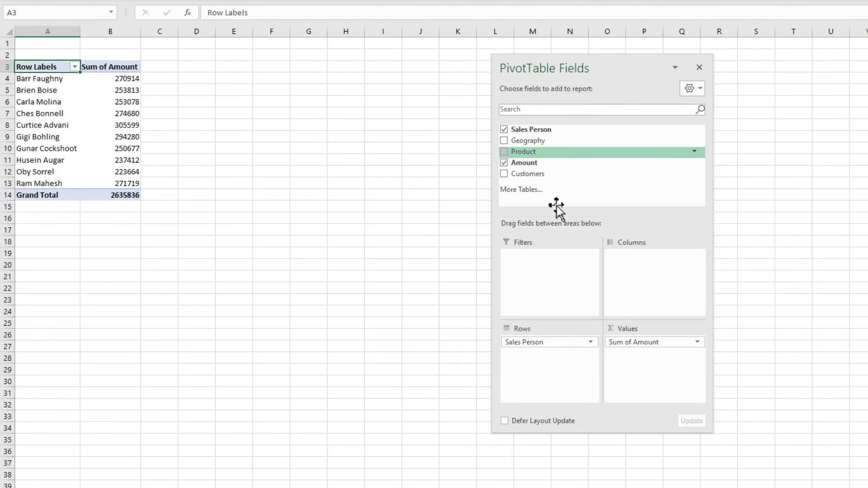
pyautogui.moveTo(528, 141); pyautogui.dragTo(540, 283)
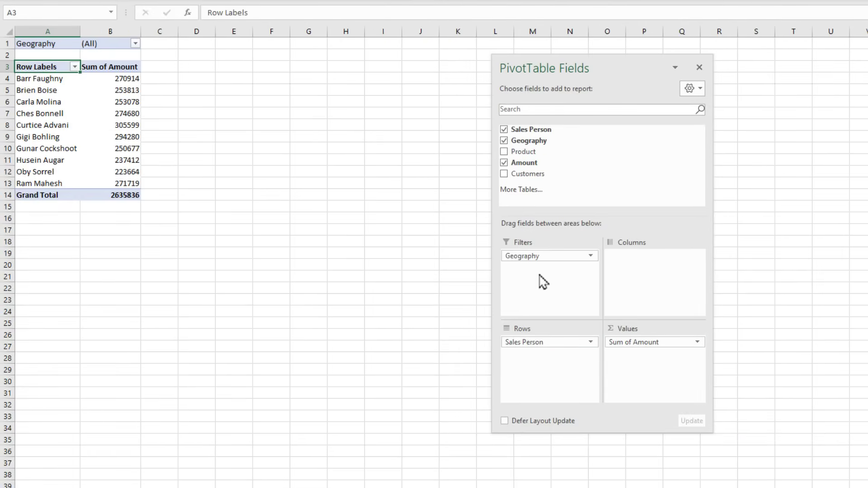
pyautogui.click(111, 77)
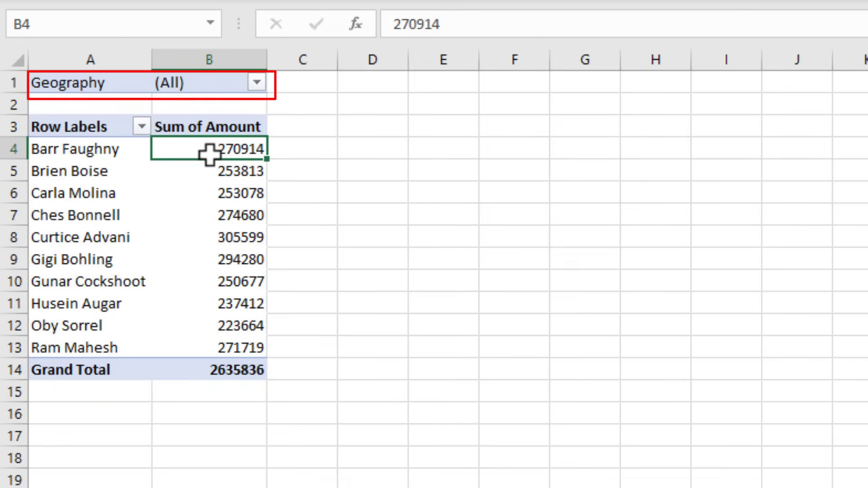
# Step: Set the Geography report filter to New Zealand
pyautogui.click(256, 82)
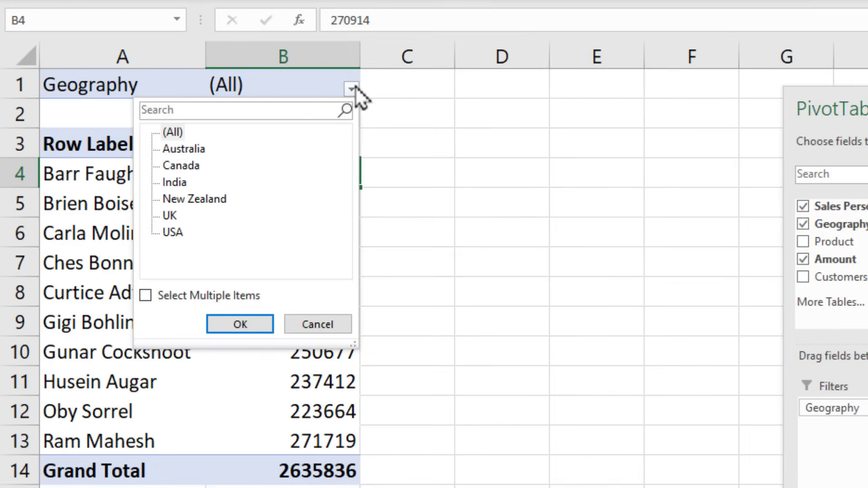
pyautogui.click(195, 201)
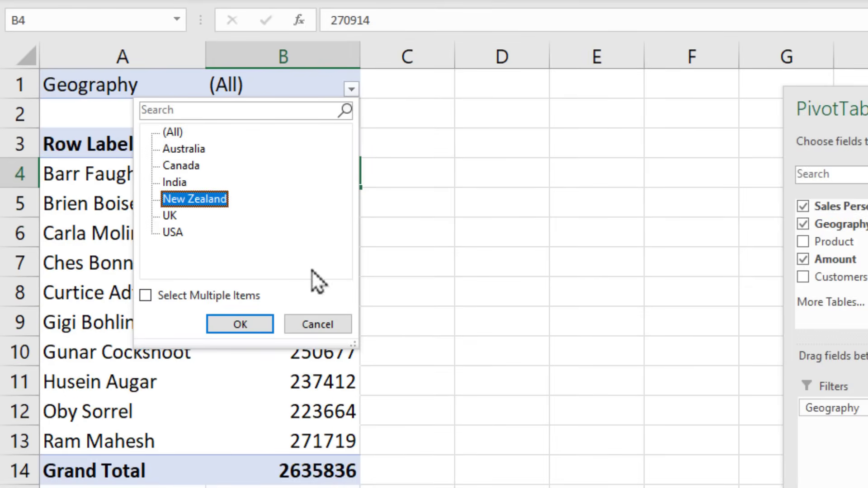
pyautogui.click(248, 322)
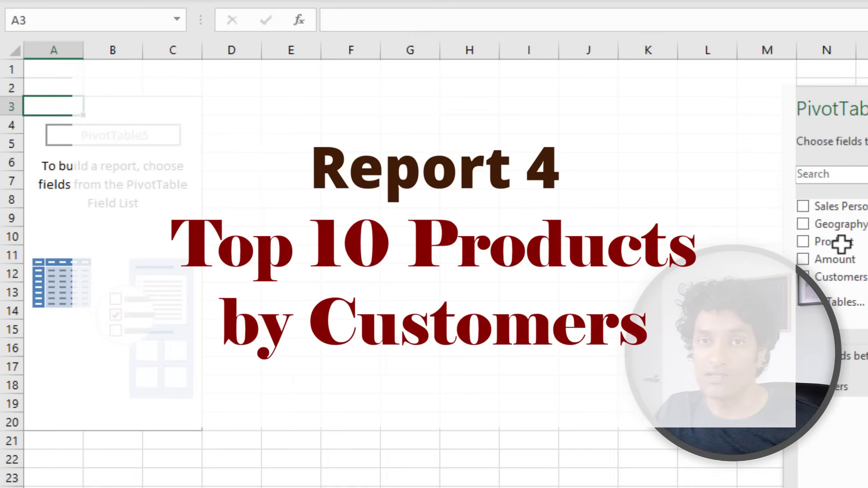
# Step: Place Product in Rows and Customers in Values, then review the product totals
pyautogui.moveTo(841, 244); pyautogui.dragTo(867, 487)
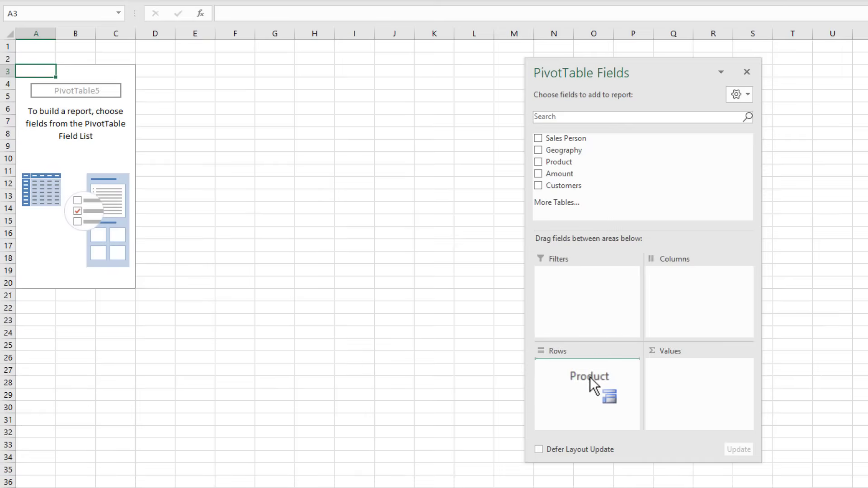
pyautogui.moveTo(594, 387); pyautogui.dragTo(591, 384)
pyautogui.moveTo(563, 185); pyautogui.dragTo(713, 391)
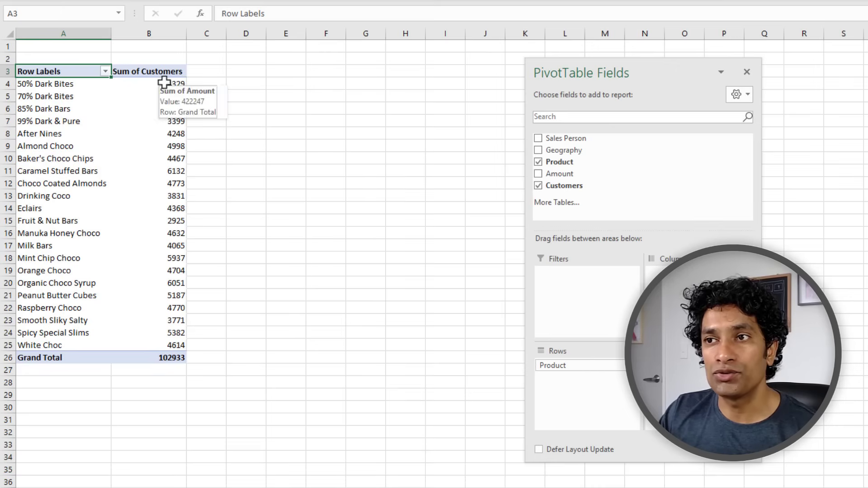
pyautogui.click(159, 83)
pyautogui.click(158, 172)
pyautogui.click(158, 295)
pyautogui.click(155, 344)
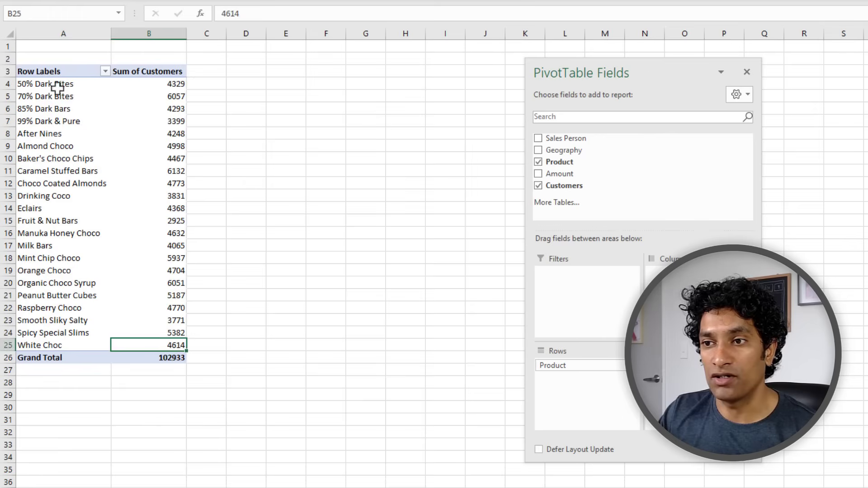
pyautogui.moveTo(54, 85); pyautogui.dragTo(51, 350)
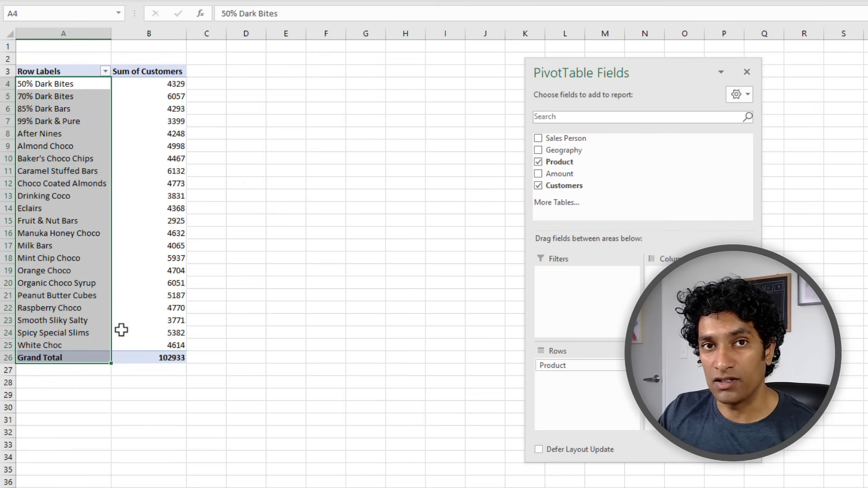
# Step: Apply a Top 10 value filter keeping the ten products with the most customers
pyautogui.click(246, 244)
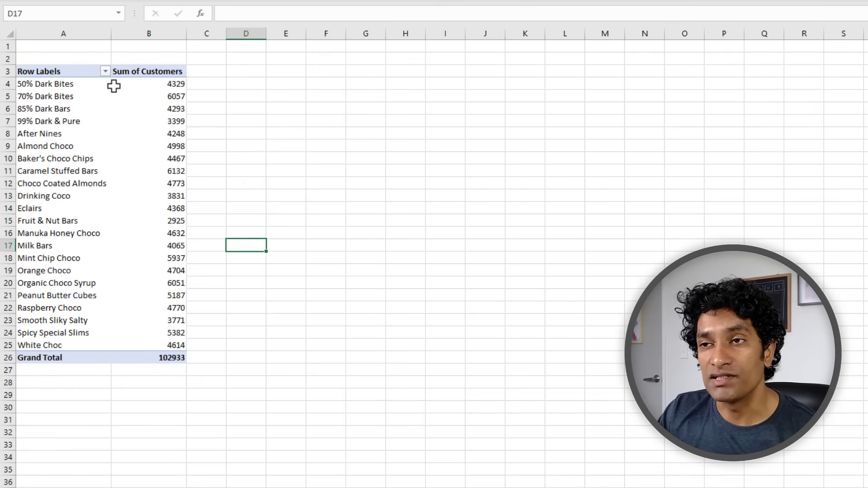
pyautogui.click(105, 71)
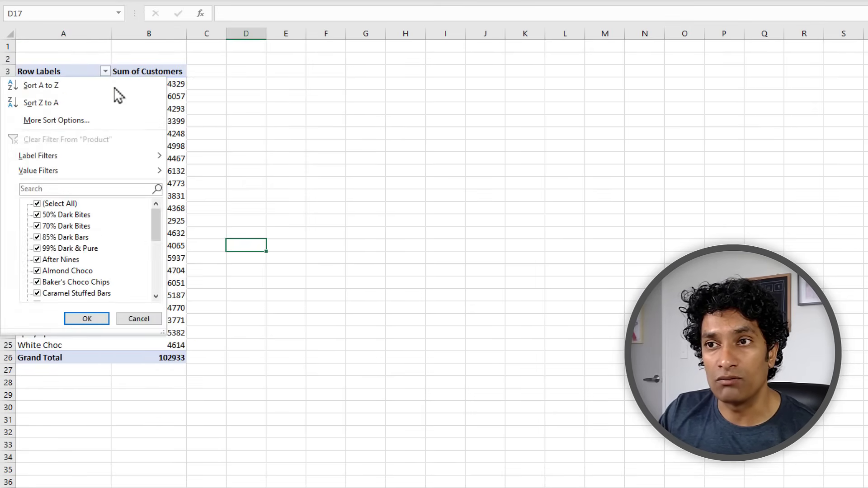
pyautogui.press('Down')
pyautogui.press('Down')
pyautogui.press('Down')
pyautogui.press('Down')
pyautogui.press('Down')
pyautogui.press('Right')
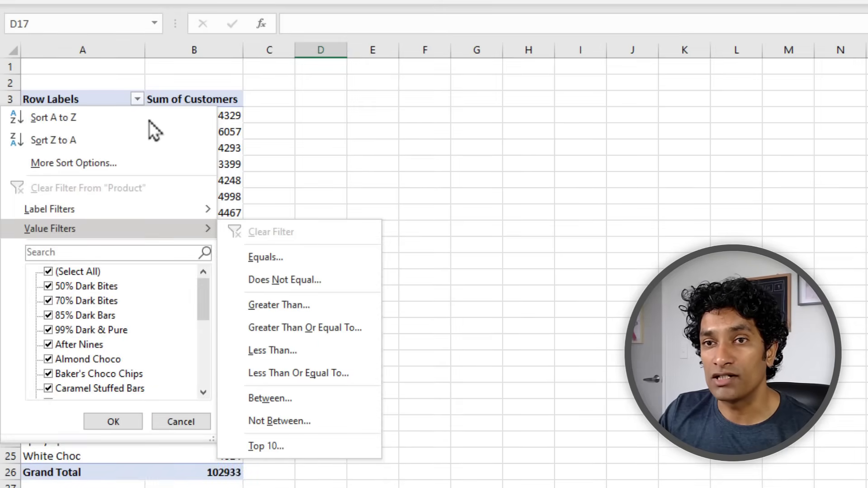
pyautogui.press('Up')
pyautogui.press('Return')
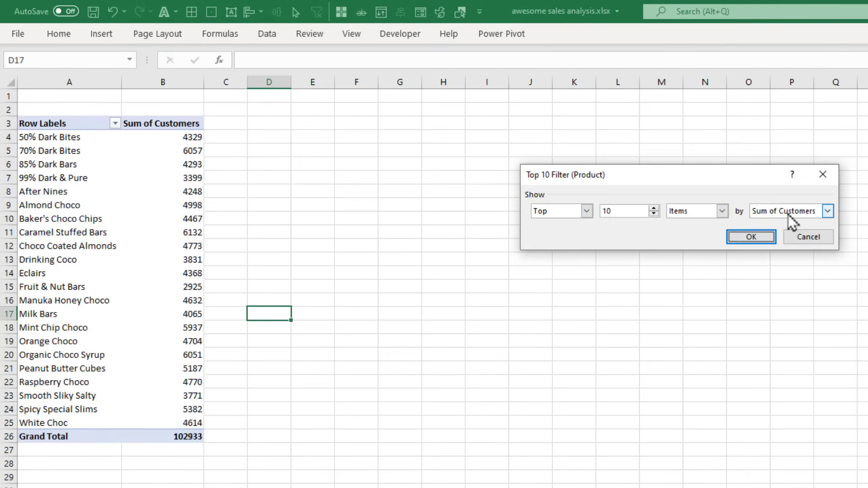
pyautogui.click(746, 236)
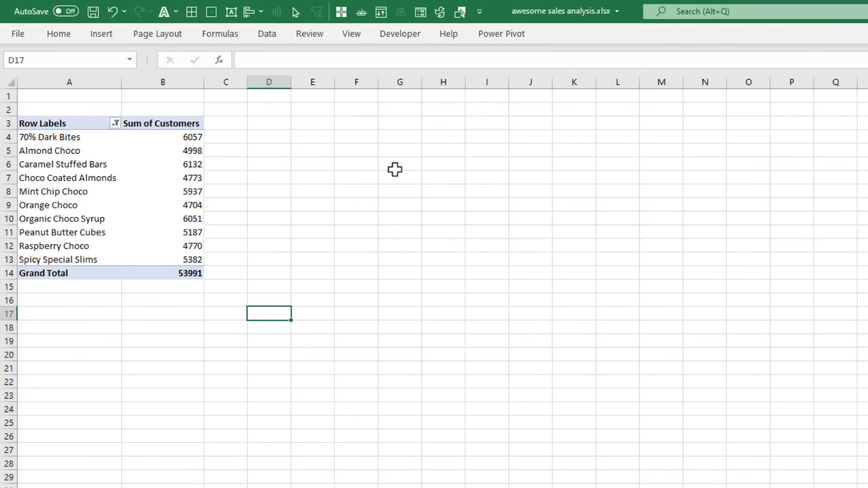
# Step: Sort the top 10 products by Sum of Customers, largest to smallest
pyautogui.moveTo(195, 137); pyautogui.dragTo(180, 261)
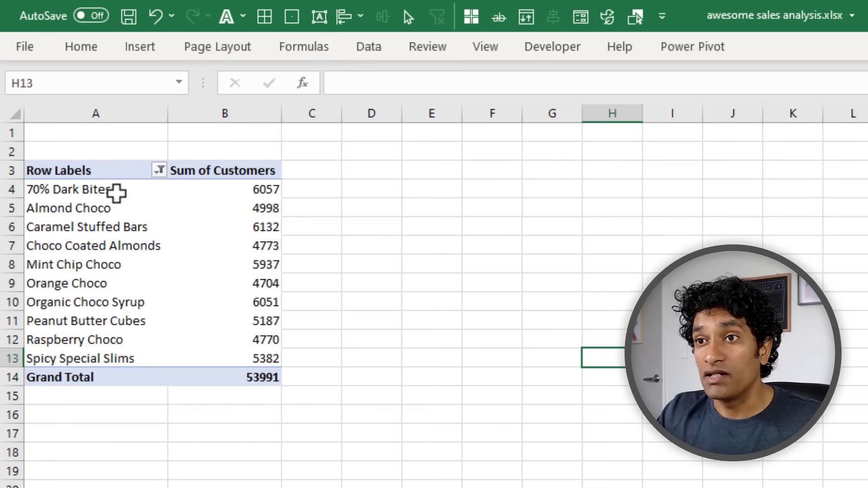
pyautogui.moveTo(117, 193); pyautogui.dragTo(98, 359)
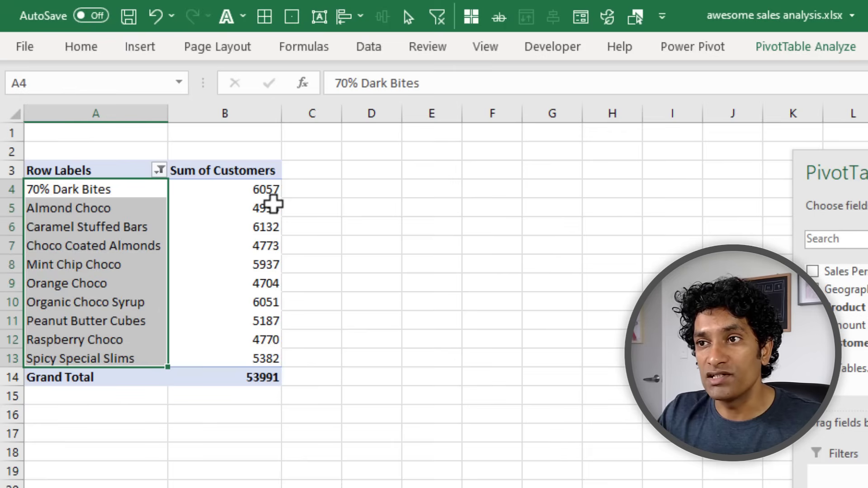
pyautogui.rightClick(274, 195)
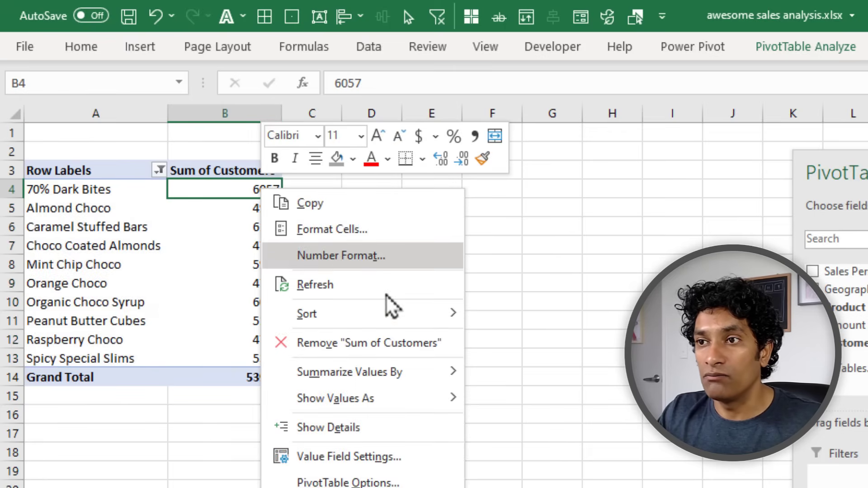
pyautogui.moveTo(393, 307)
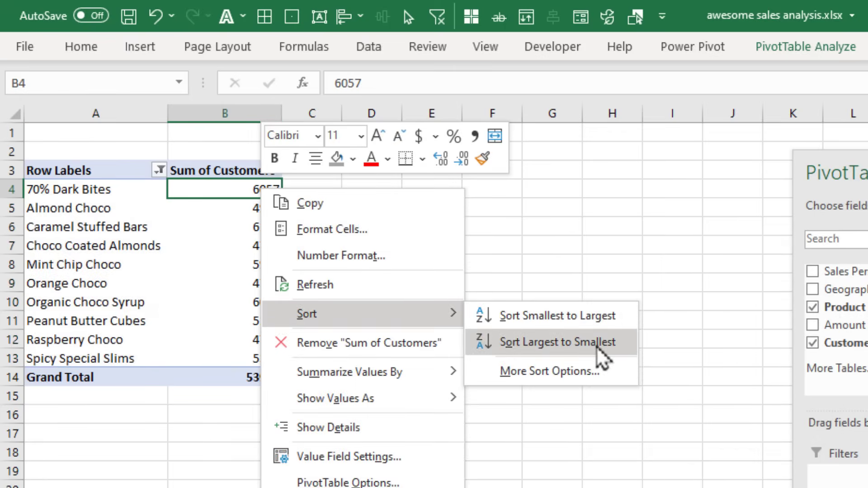
pyautogui.click(598, 343)
pyautogui.click(67, 358)
pyautogui.moveTo(847, 272); pyautogui.dragTo(867, 283)
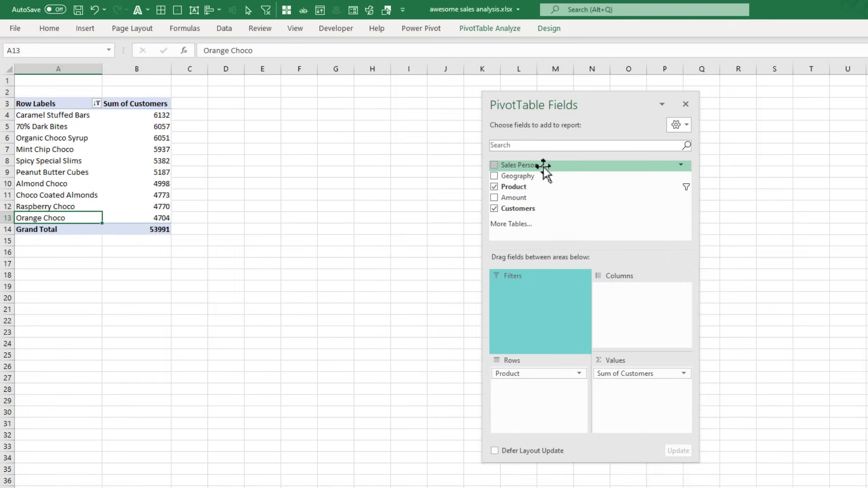
# Step: Add Sales Person as a report filter and limit the product report to one salesperson
pyautogui.moveTo(549, 176); pyautogui.dragTo(565, 243)
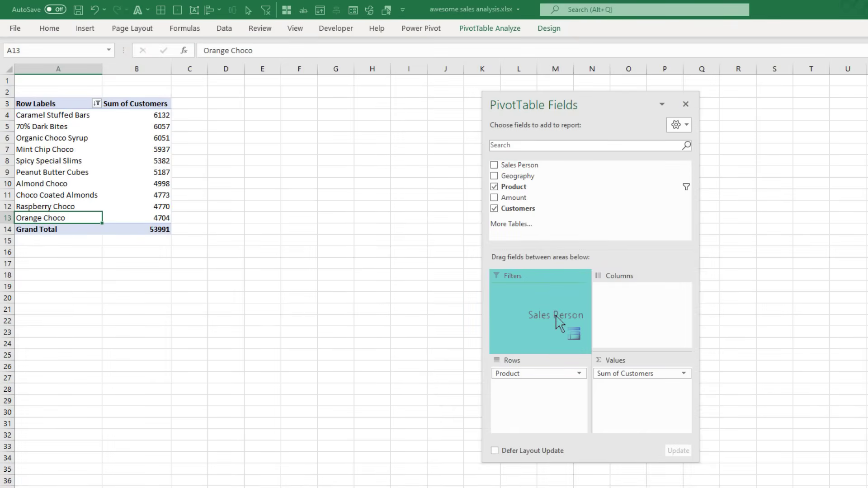
pyautogui.moveTo(556, 315); pyautogui.dragTo(556, 315)
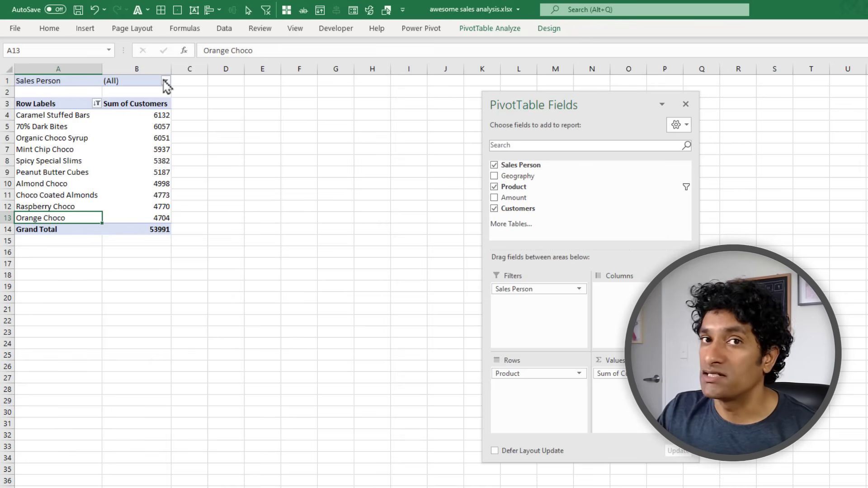
pyautogui.click(165, 81)
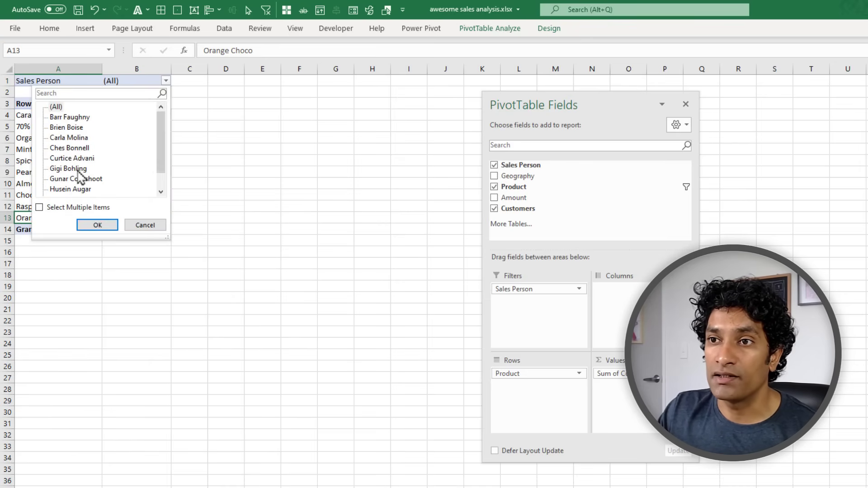
pyautogui.press('Return')
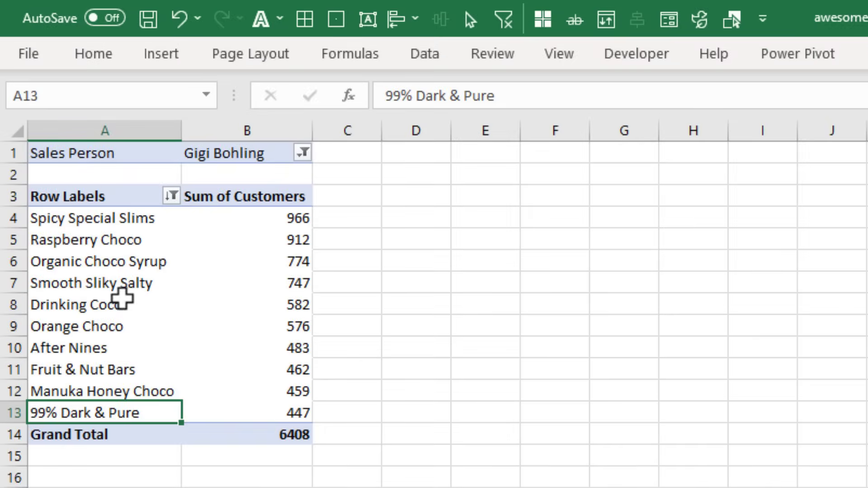
pyautogui.click(38, 221)
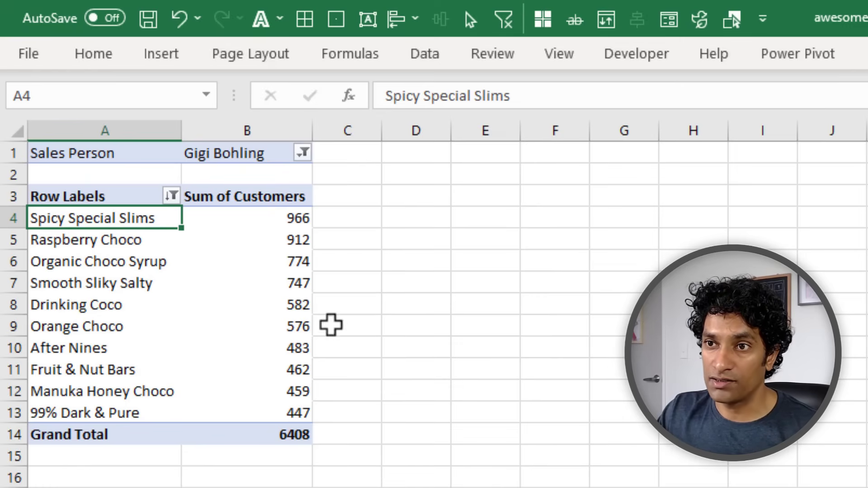
pyautogui.click(117, 412)
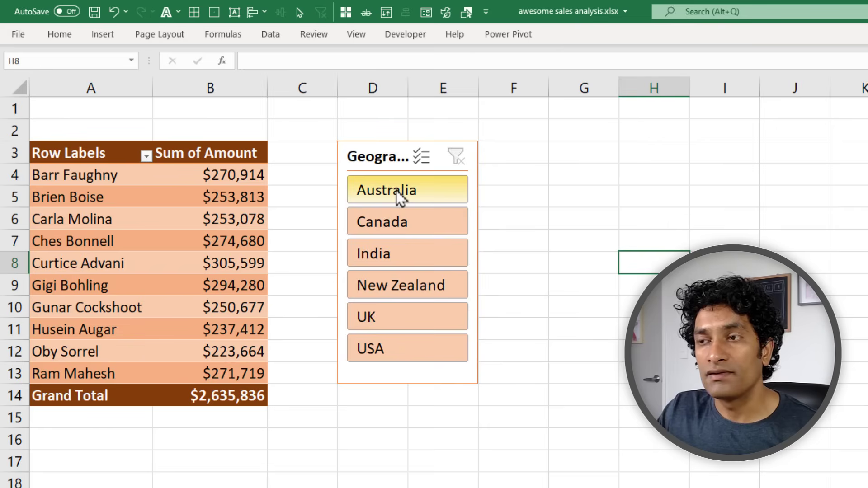
# Step: Filter the Amount report through Australia, New Zealand and India on the Geography slicer, ending on USA
pyautogui.click(397, 191)
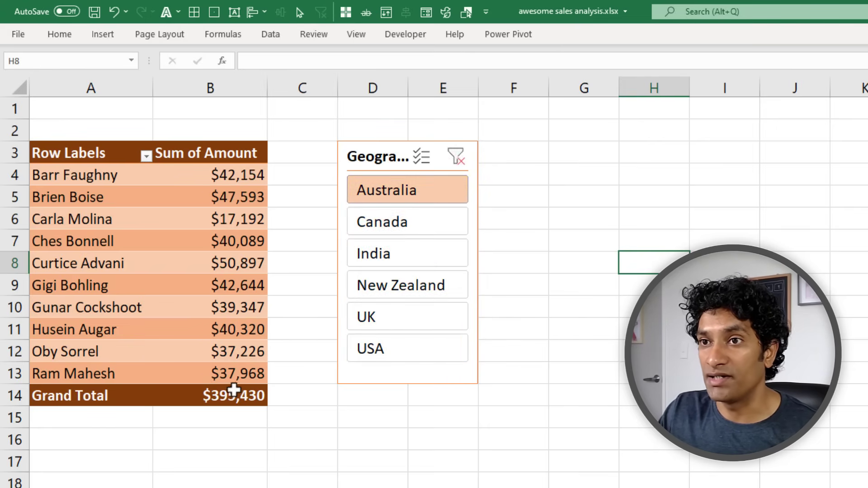
pyautogui.click(431, 285)
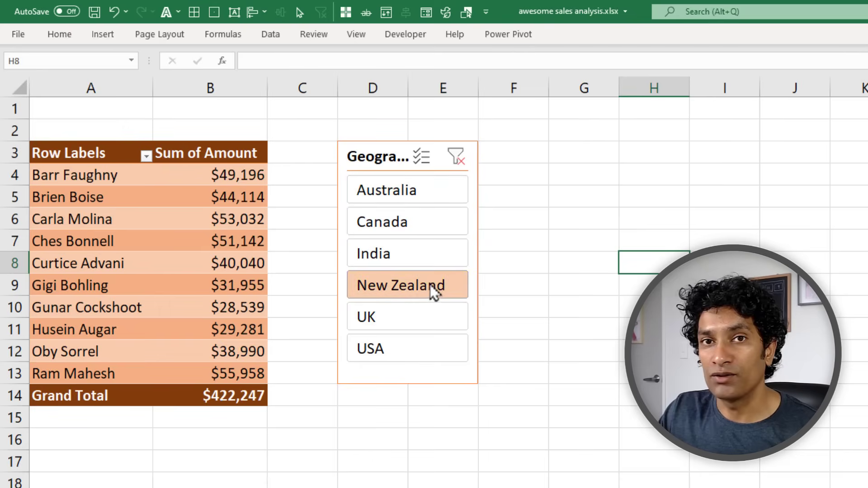
pyautogui.click(416, 254)
pyautogui.click(417, 348)
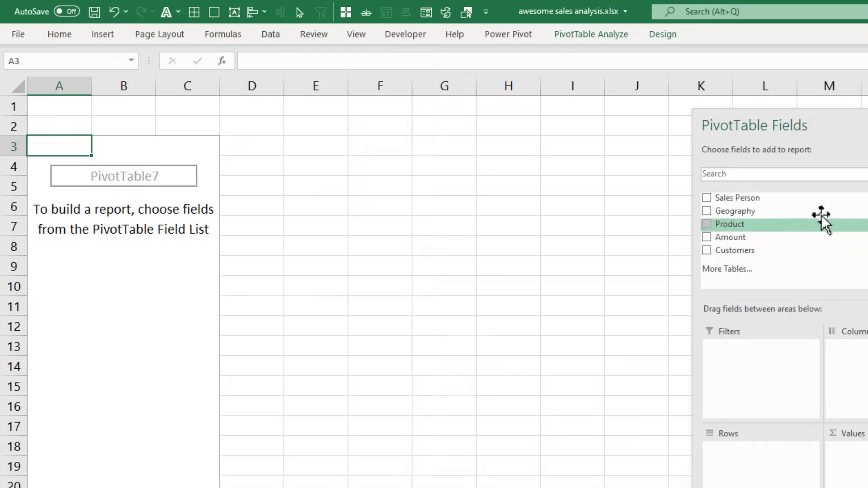
# Step: Build a pivot of Sales Person rows with Sum of Amount, and place a Geography slicer beside it
pyautogui.moveTo(686, 185); pyautogui.dragTo(621, 421)
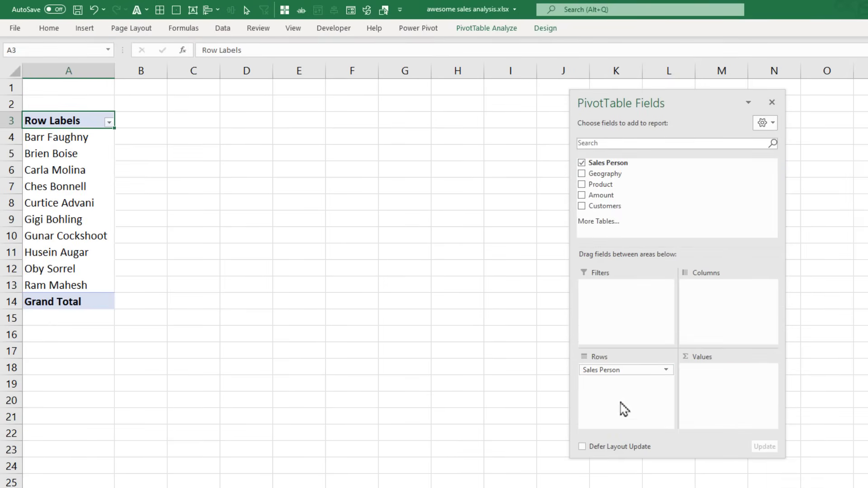
pyautogui.moveTo(601, 195); pyautogui.dragTo(757, 409)
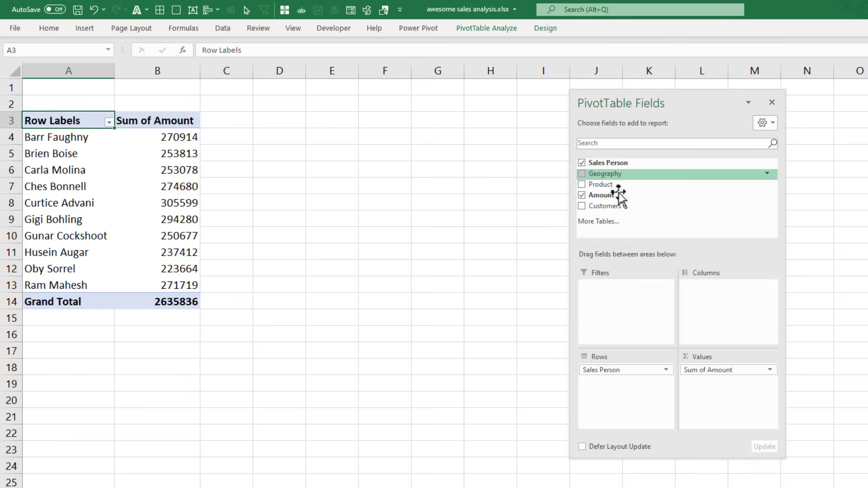
pyautogui.rightClick(607, 175)
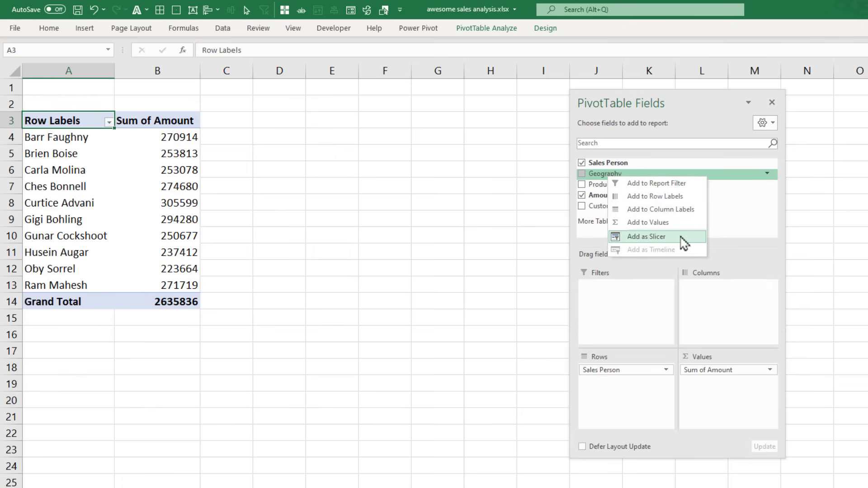
pyautogui.click(646, 236)
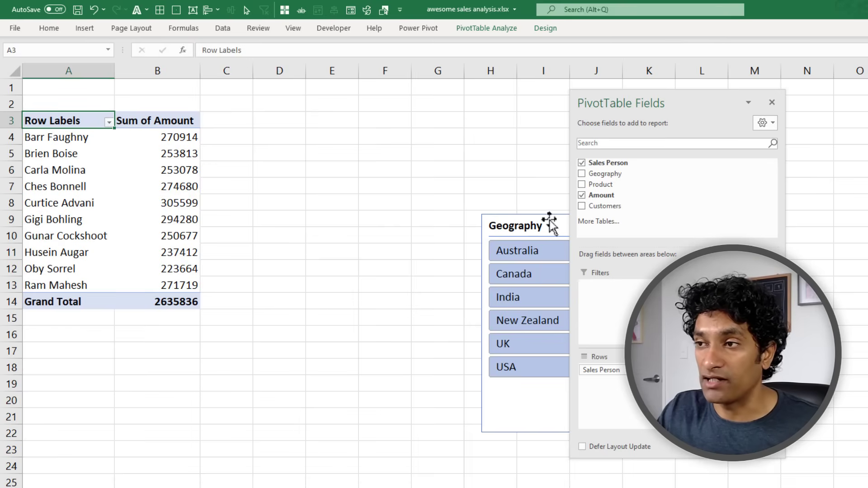
pyautogui.moveTo(534, 224); pyautogui.dragTo(311, 115)
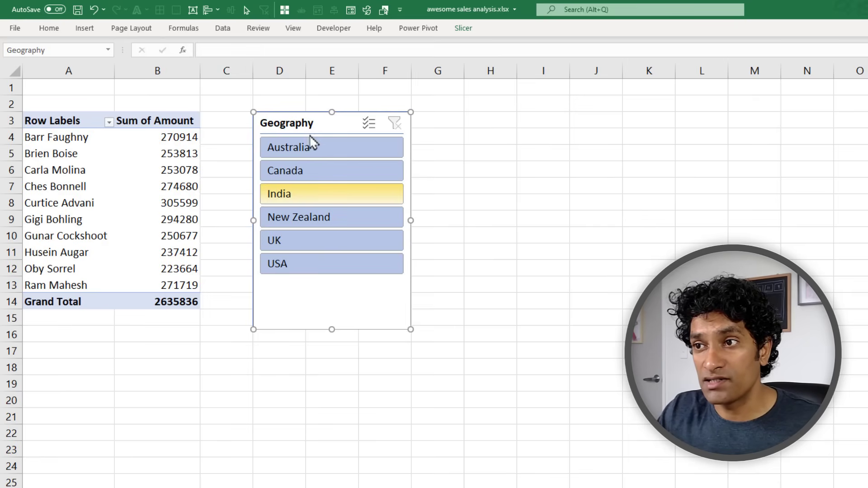
# Step: Filter the slicer to India, then UK, finishing with USA only
pyautogui.click(322, 200)
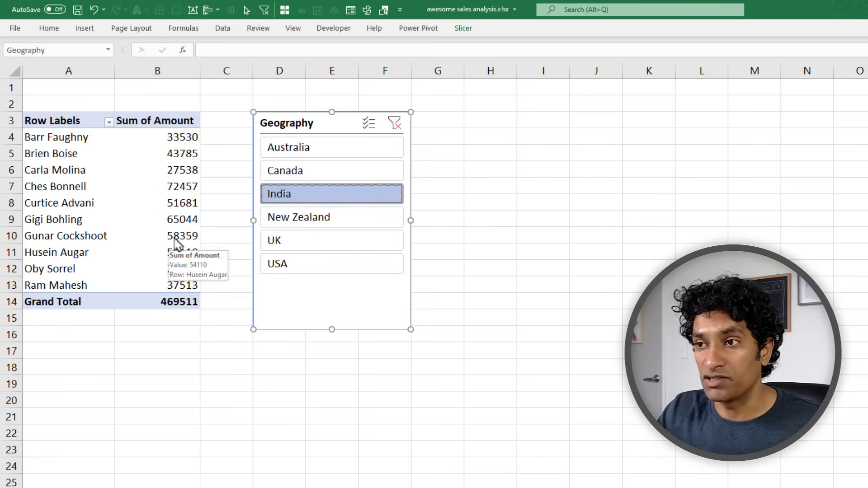
pyautogui.click(272, 241)
pyautogui.click(294, 270)
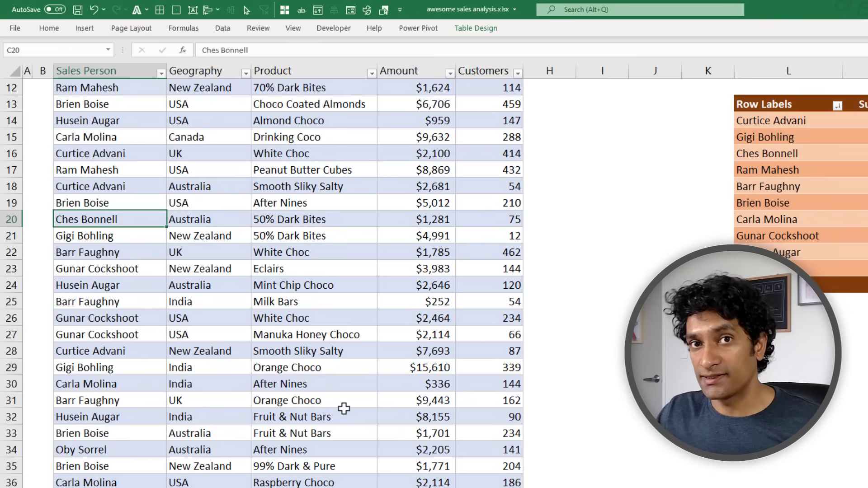
# Step: Create a PivotChart from the sales data table on a new worksheet
pyautogui.click(153, 151)
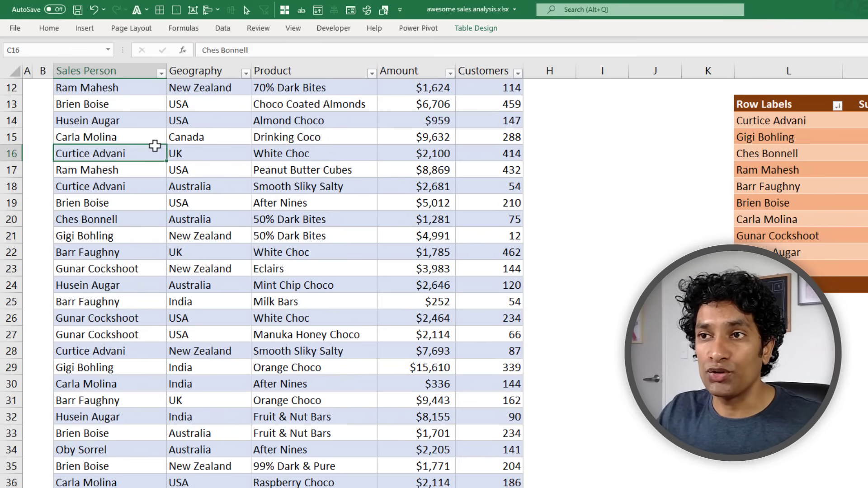
pyautogui.click(84, 29)
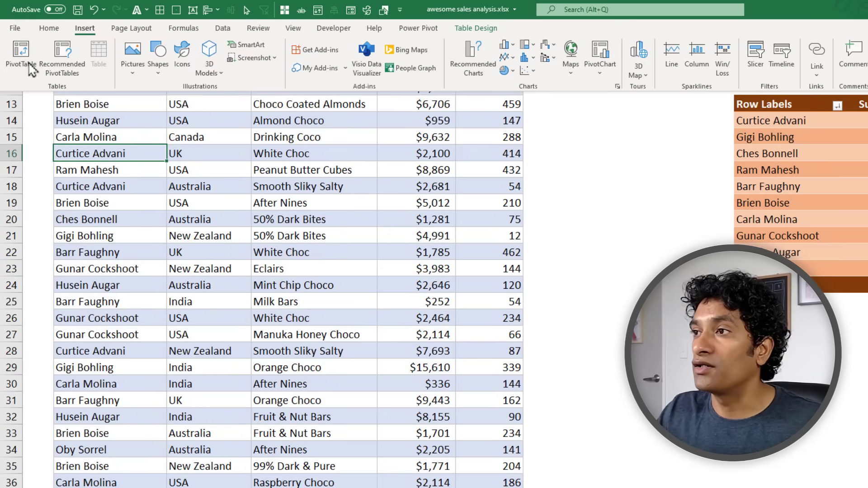
pyautogui.click(604, 55)
pyautogui.press('Return')
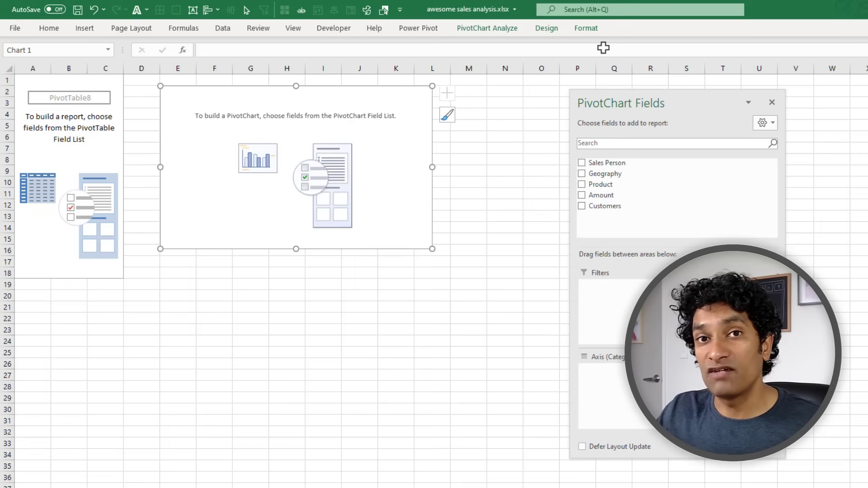
# Step: Chart Sum of Amount by Geography on the category axis
pyautogui.click(70, 97)
pyautogui.click(248, 110)
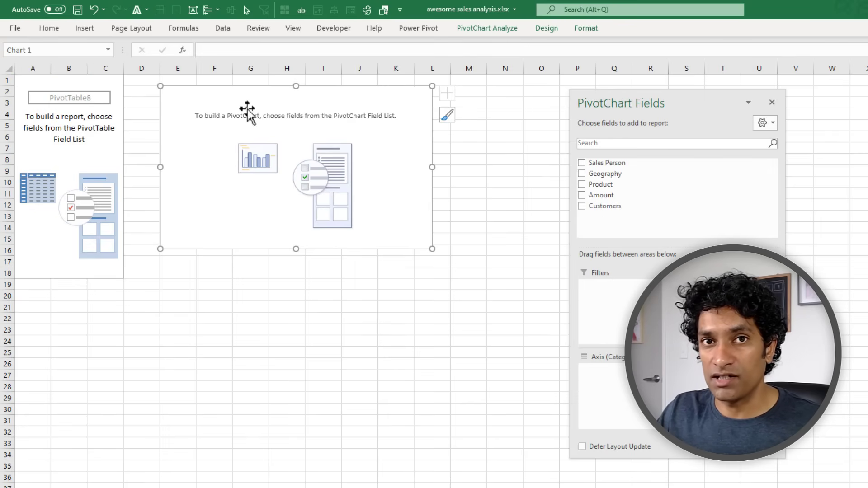
pyautogui.moveTo(606, 174); pyautogui.dragTo(256, 115)
pyautogui.moveTo(604, 196); pyautogui.dragTo(705, 395)
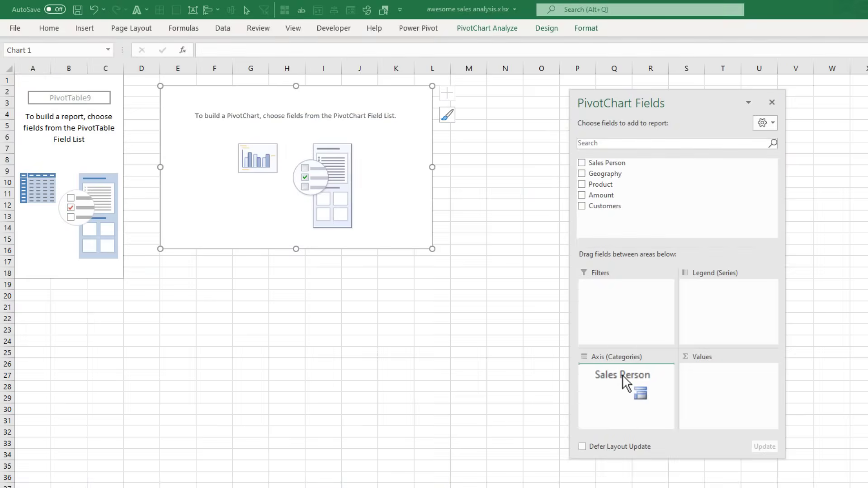
# Step: Chart Sum of Amount by Sales Person and add a Geography slicer beside the chart
pyautogui.moveTo(629, 387); pyautogui.dragTo(624, 385)
pyautogui.moveTo(601, 195); pyautogui.dragTo(610, 255)
pyautogui.moveTo(604, 201); pyautogui.dragTo(755, 408)
pyautogui.rightClick(609, 176)
pyautogui.click(654, 238)
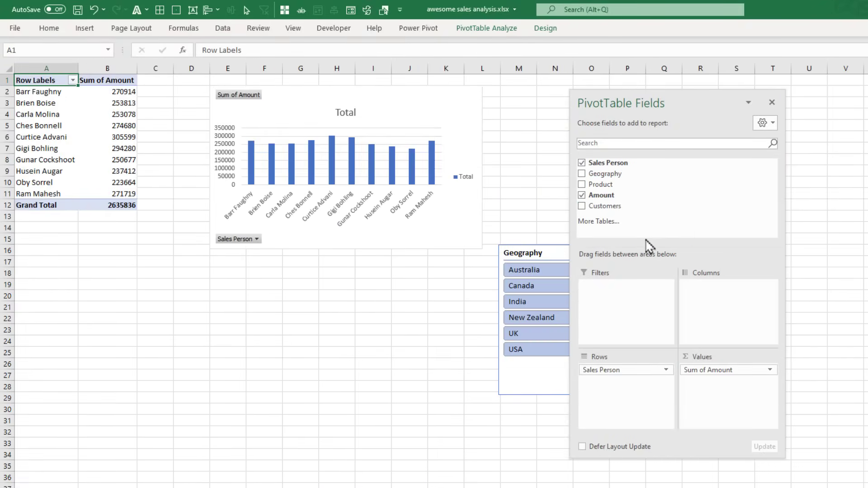
pyautogui.moveTo(546, 253); pyautogui.dragTo(652, 236)
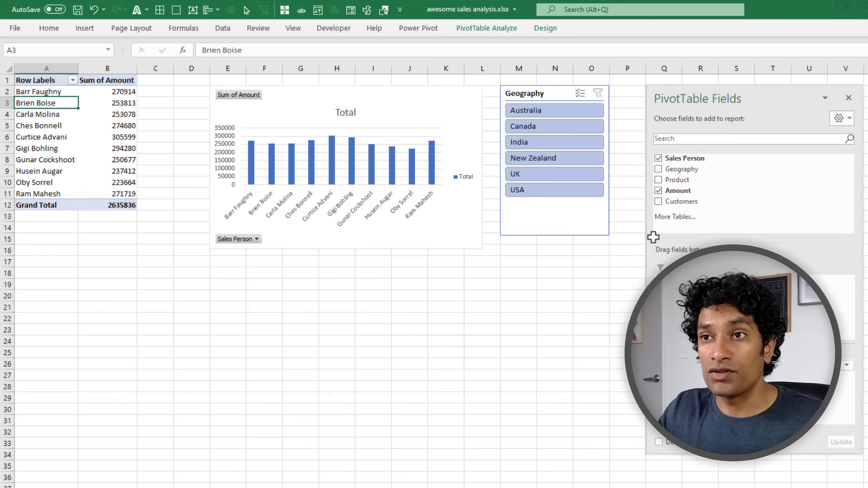
# Step: Limit the salesperson rows to the Top 5 items by Sum of Amount
pyautogui.click(72, 80)
pyautogui.moveTo(93, 174)
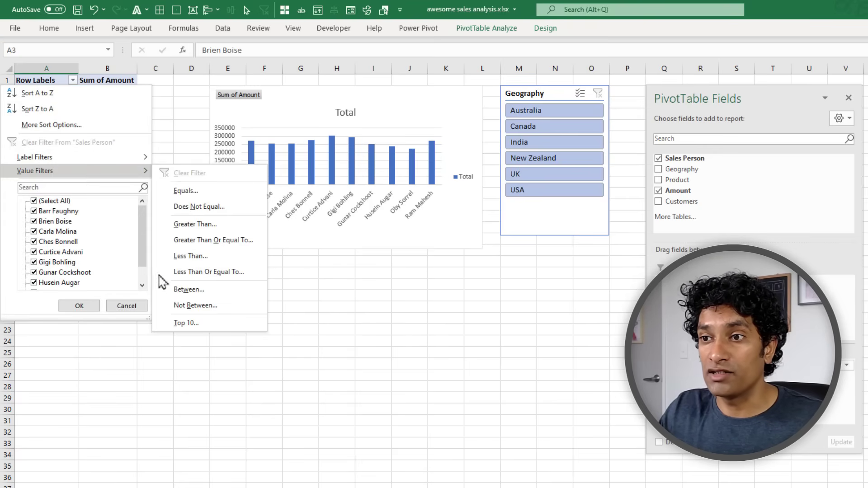
pyautogui.click(186, 323)
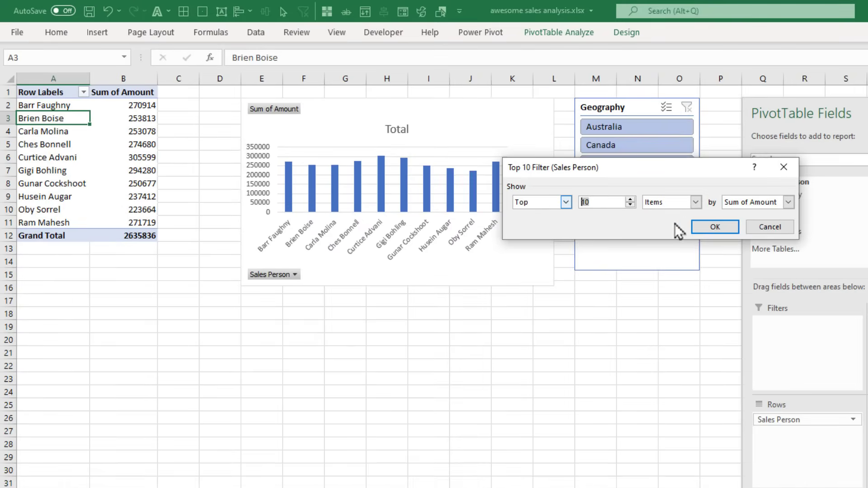
pyautogui.click(712, 227)
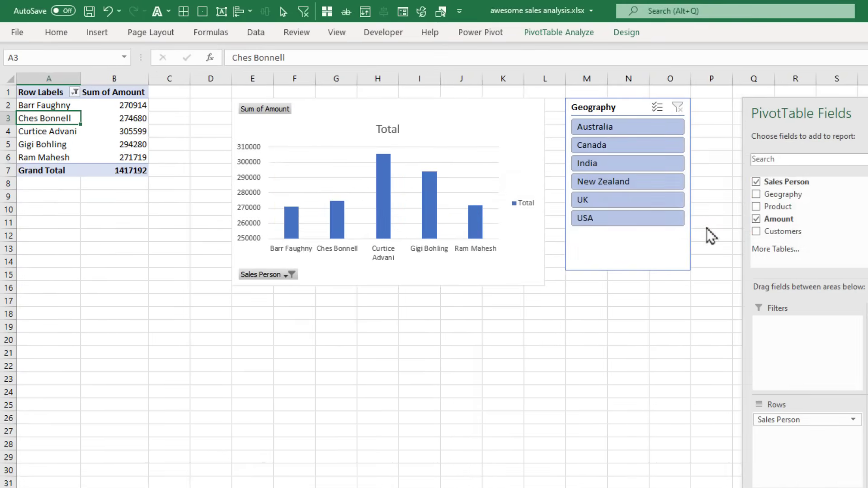
# Step: Sort the salespeople from largest to smallest amount
pyautogui.rightClick(123, 106)
pyautogui.moveTo(162, 188)
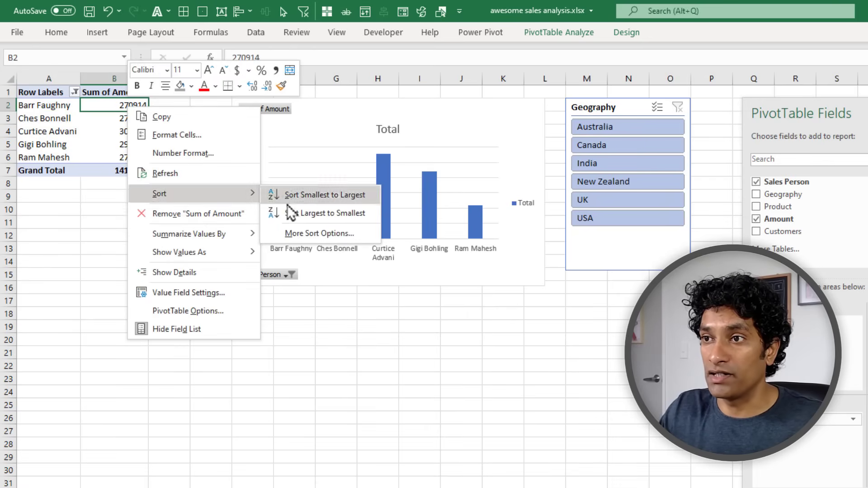
pyautogui.click(325, 213)
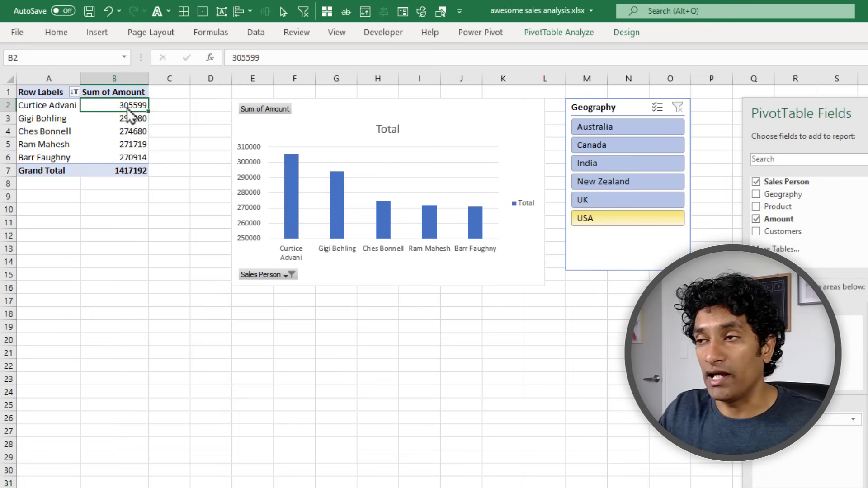
pyautogui.click(397, 257)
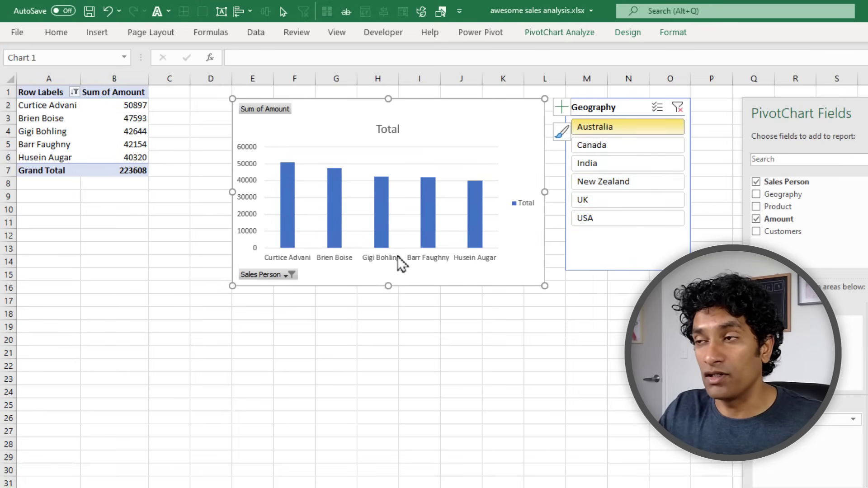
# Step: Slice the top-5 chart to UK, Canada and New Zealand, ending with UK
pyautogui.click(599, 201)
pyautogui.click(627, 145)
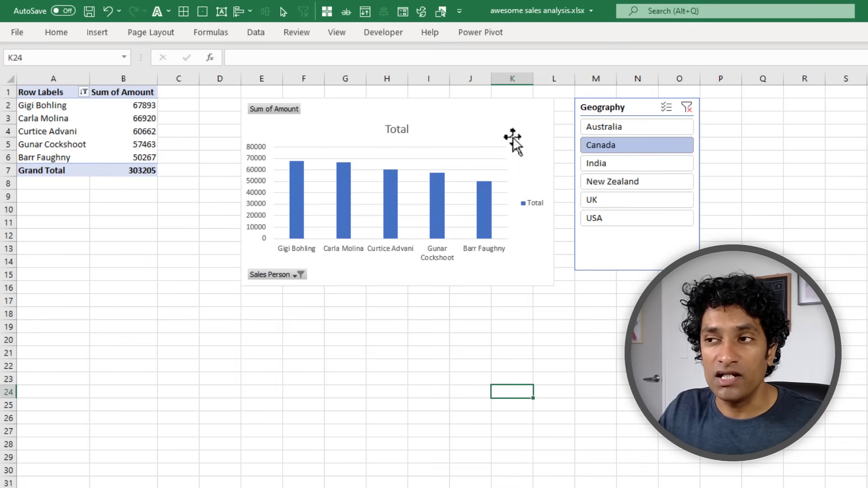
pyautogui.click(498, 122)
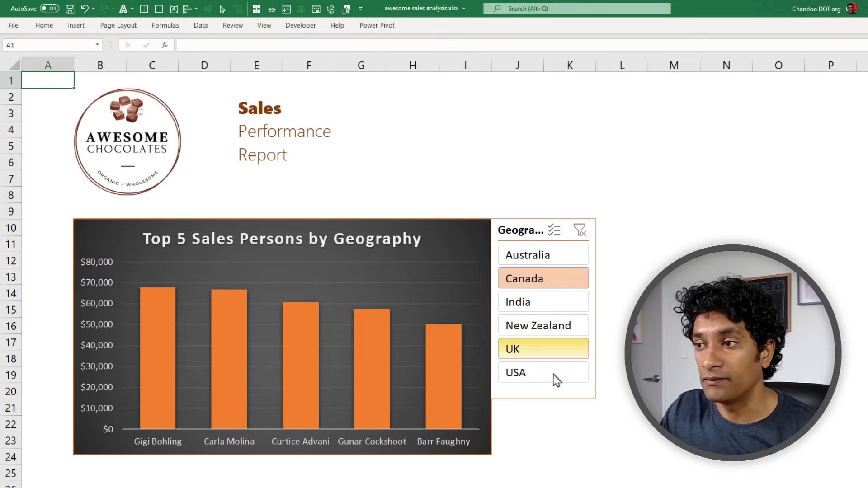
pyautogui.click(555, 327)
pyautogui.click(559, 357)
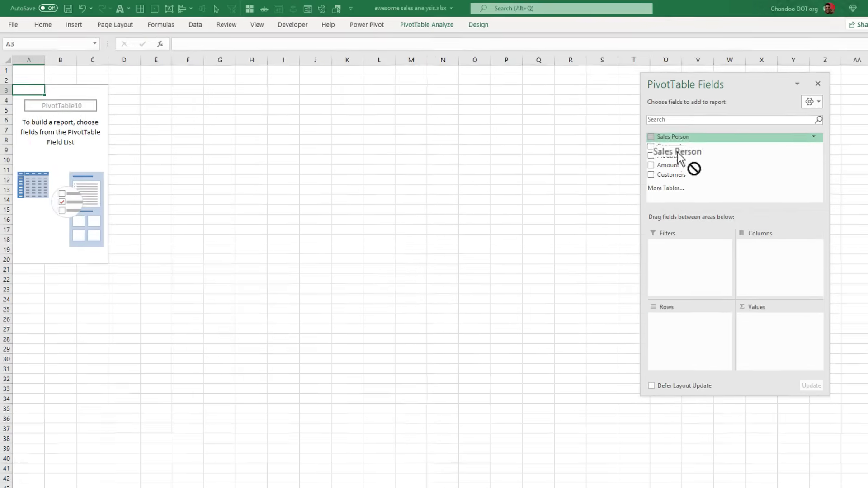
# Step: Pivot Sales Person with Amount twice, showing the second Amount as % of Column Total
pyautogui.moveTo(687, 167); pyautogui.dragTo(786, 343)
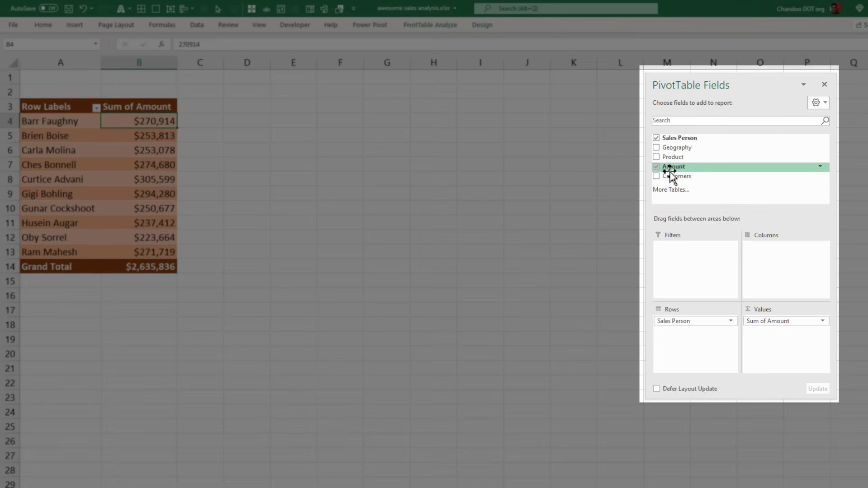
pyautogui.moveTo(671, 172); pyautogui.dragTo(774, 341)
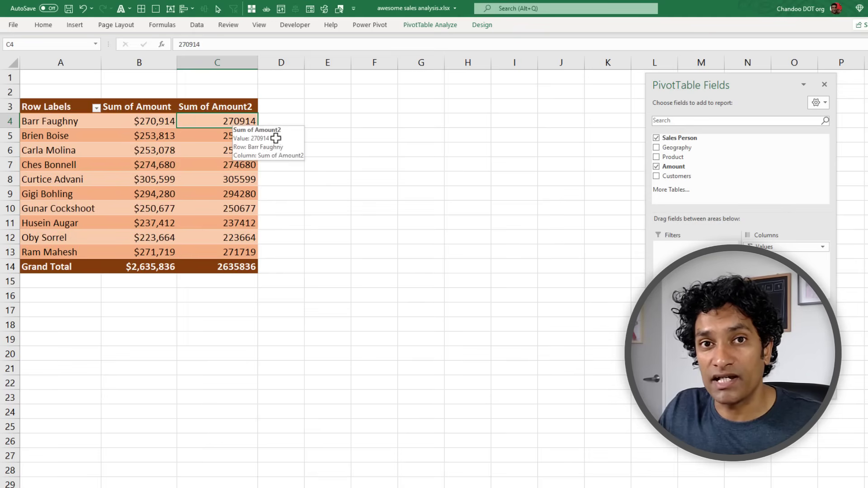
pyautogui.rightClick(244, 123)
pyautogui.press('a')
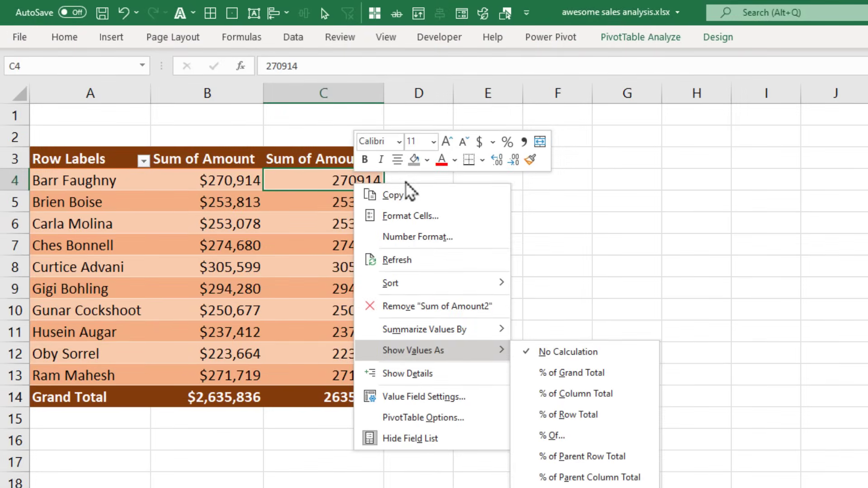
pyautogui.click(586, 397)
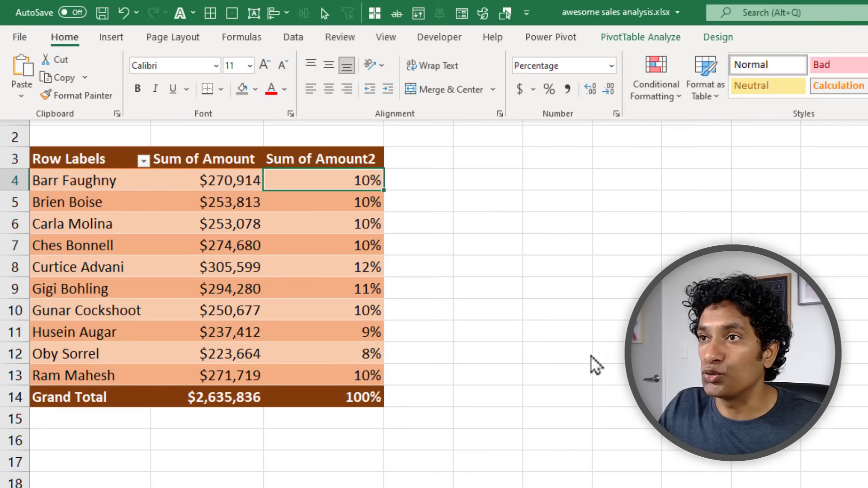
# Step: Apply solid-fill data bars to all Sum of Amount2 values
pyautogui.click(656, 100)
pyautogui.moveTo(669, 200)
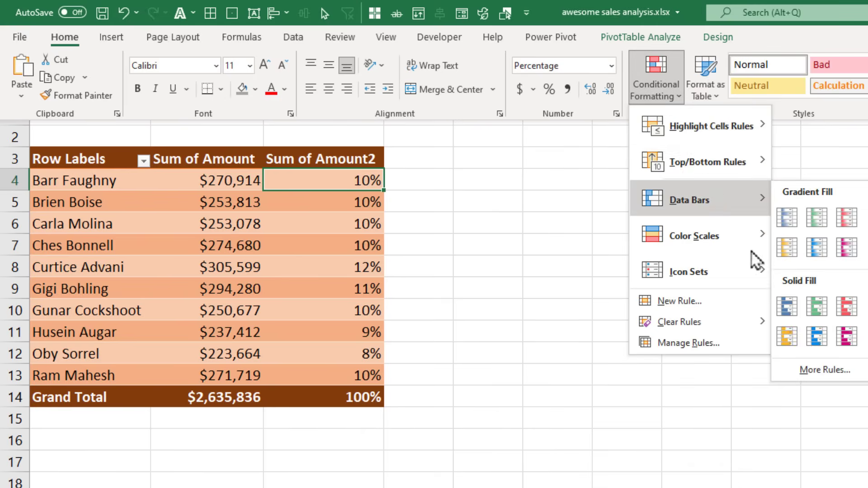
pyautogui.click(789, 310)
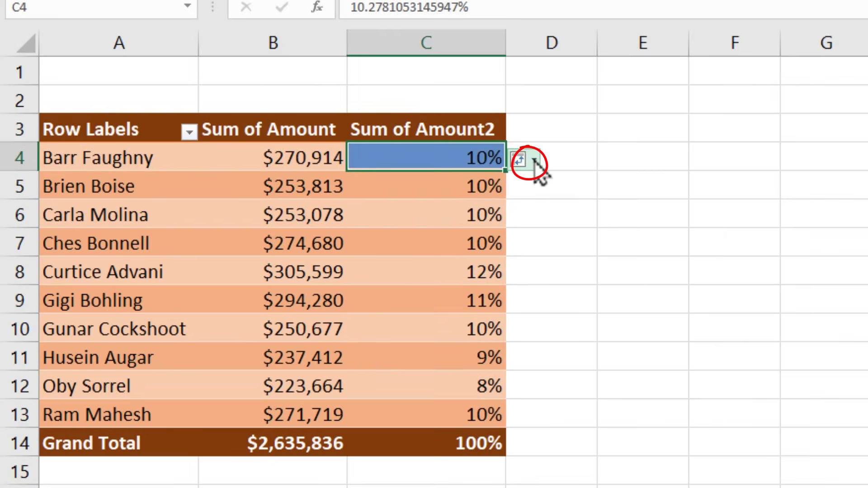
pyautogui.click(535, 161)
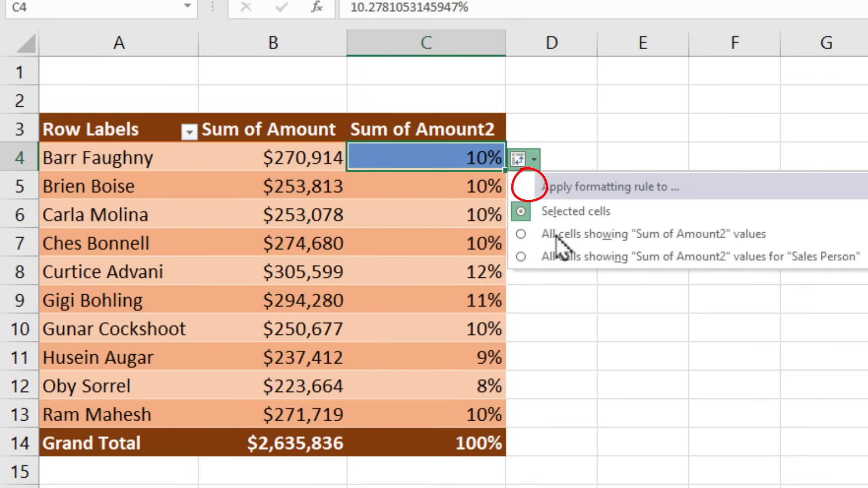
pyautogui.click(562, 257)
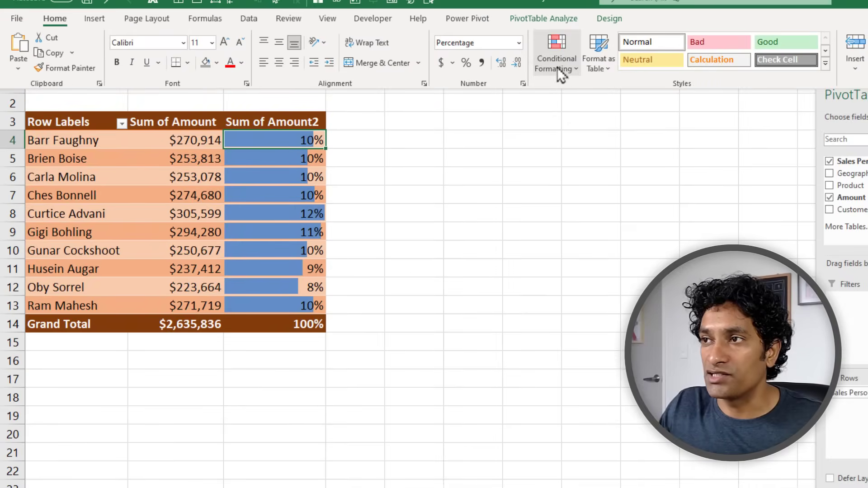
# Step: Edit the data bar rule to dark brown with a fixed maximum number of 0.25
pyautogui.click(557, 67)
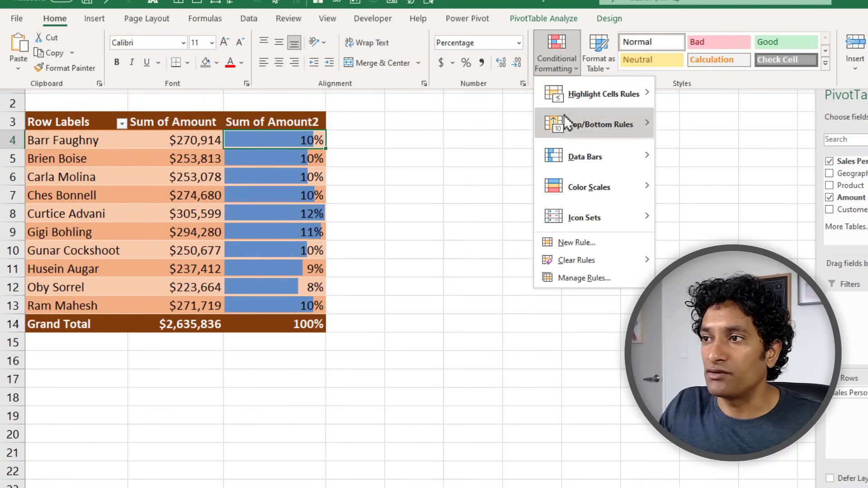
pyautogui.click(587, 281)
pyautogui.doubleClick(450, 188)
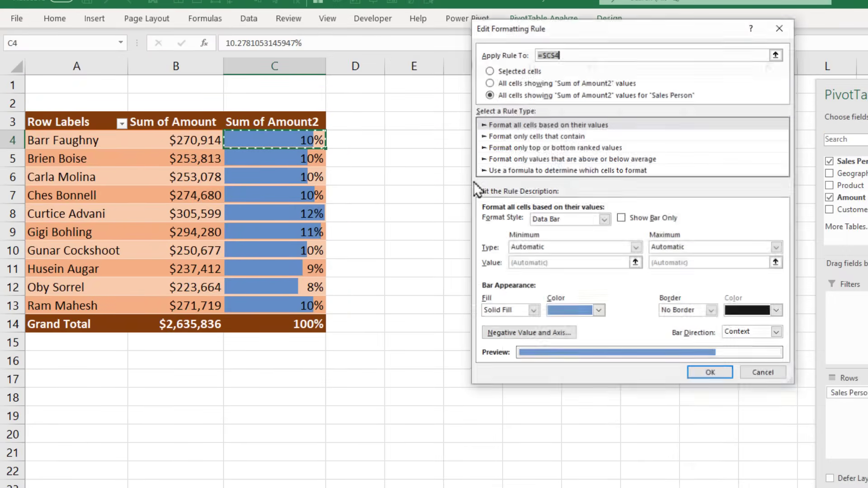
pyautogui.click(595, 311)
pyautogui.click(606, 392)
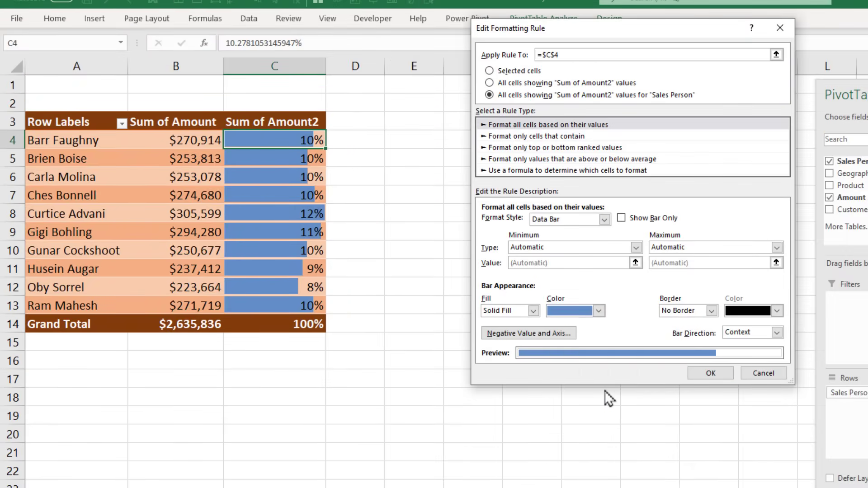
pyautogui.click(776, 247)
pyautogui.click(664, 264)
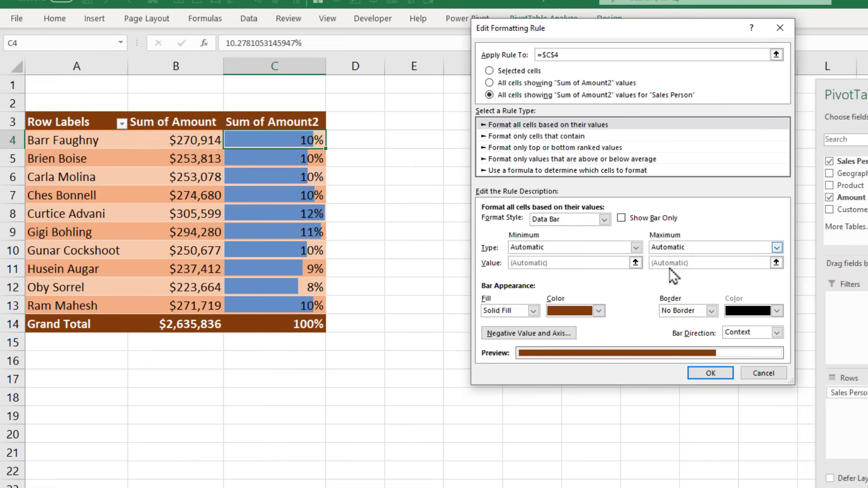
pyautogui.click(674, 263)
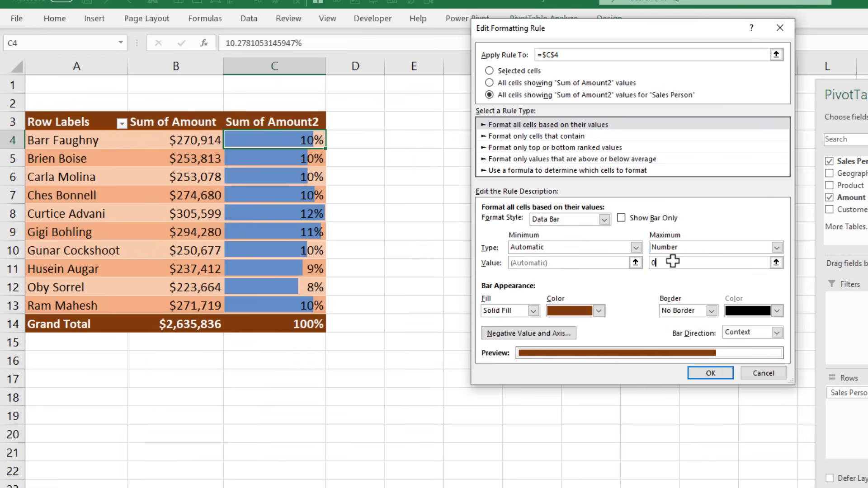
pyautogui.write('.25')
pyautogui.press('Return')
pyautogui.press('Return')
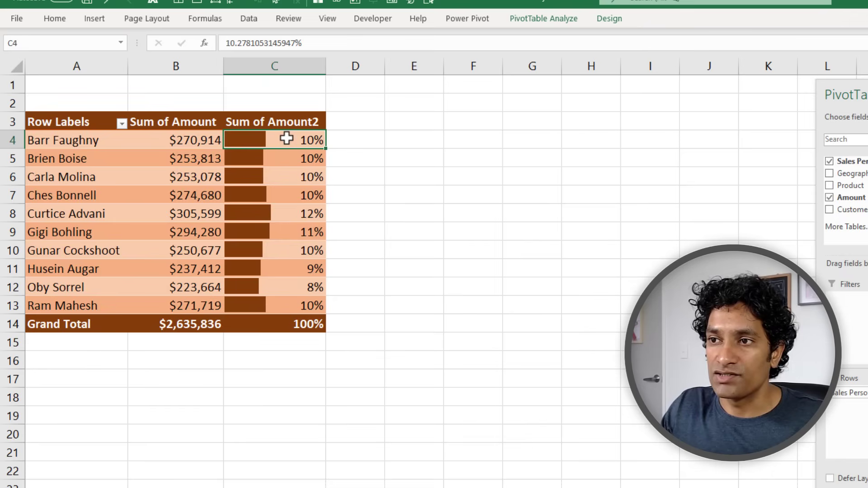
# Step: Select all new sales rows in Notepad, minimize it, and jump to the table's end at row 727
pyautogui.moveTo(281, 142)
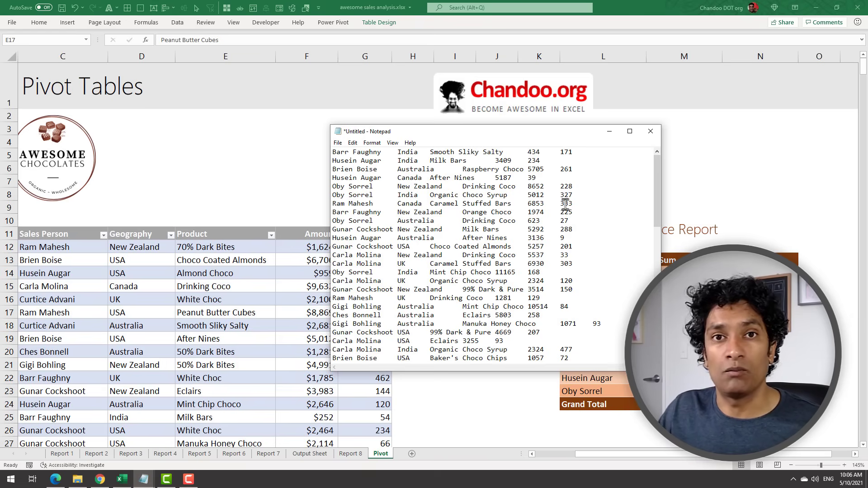
pyautogui.hotkey('ctrl', 'a')
pyautogui.click(609, 131)
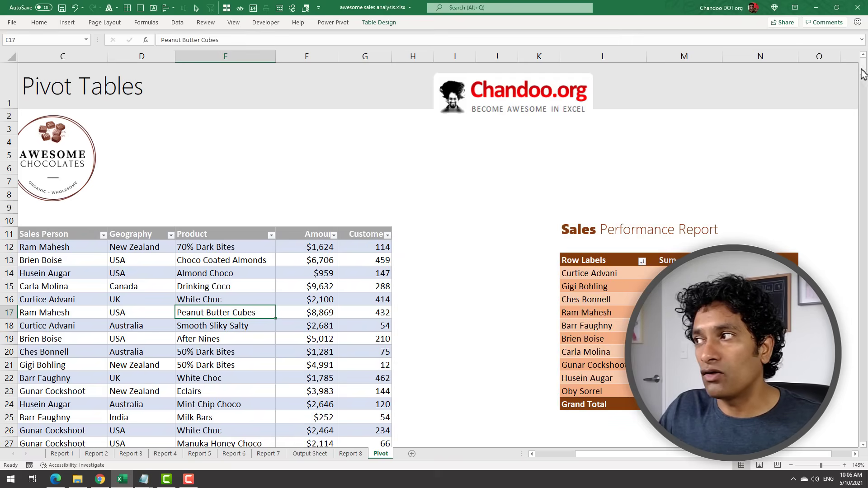
pyautogui.moveTo(864, 77)
pyautogui.mouseDown()
pyautogui.moveTo(863, 420)
pyautogui.moveTo(849, 449)
pyautogui.moveTo(863, 67)
pyautogui.mouseUp()
pyautogui.hotkey('ctrl', 'End')
# Step: Run Data > Refresh All to update every pivot report with the new sales rows
pyautogui.click(177, 23)
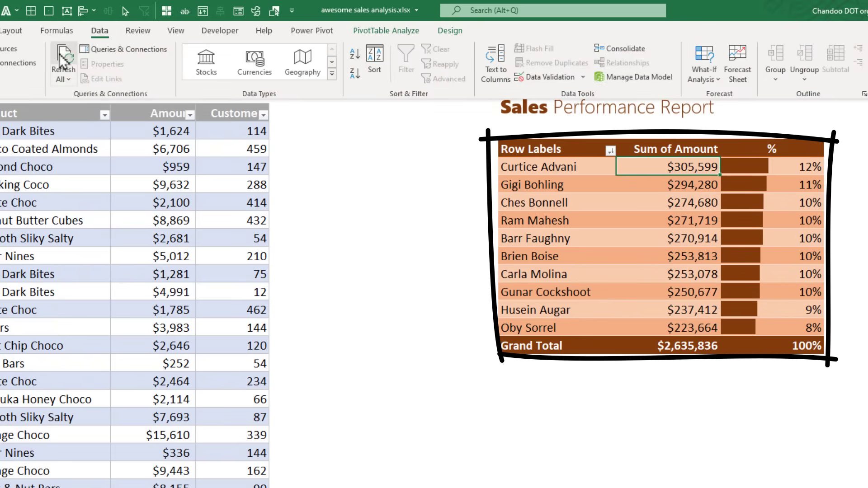
pyautogui.click(63, 58)
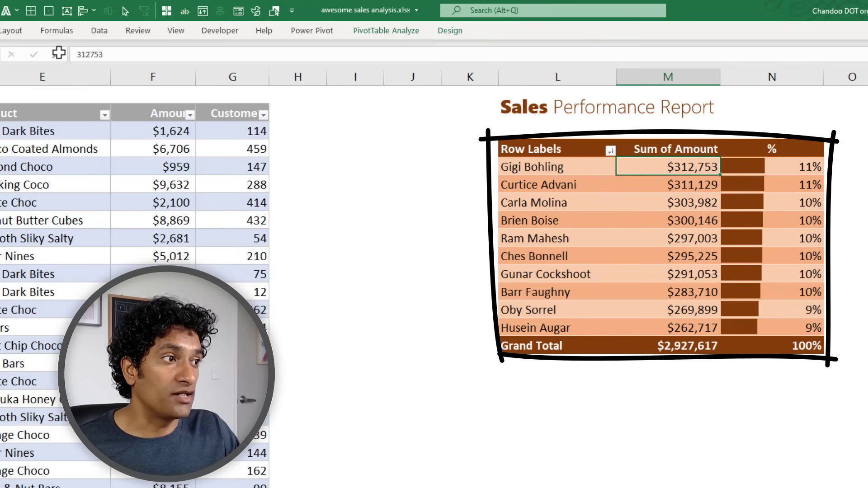